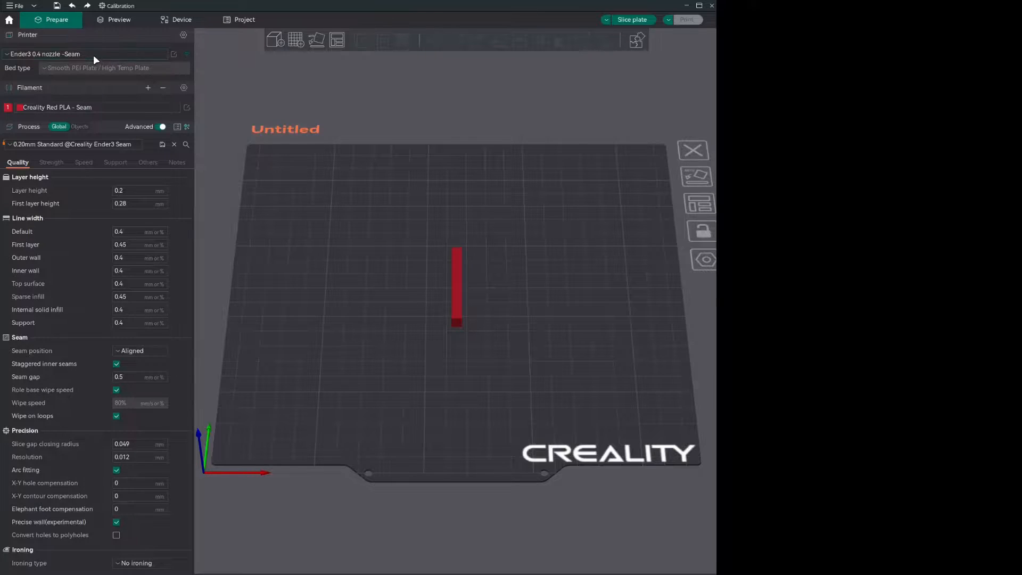
left_click(33, 7)
mouse_move(59, 56)
left_click(108, 132)
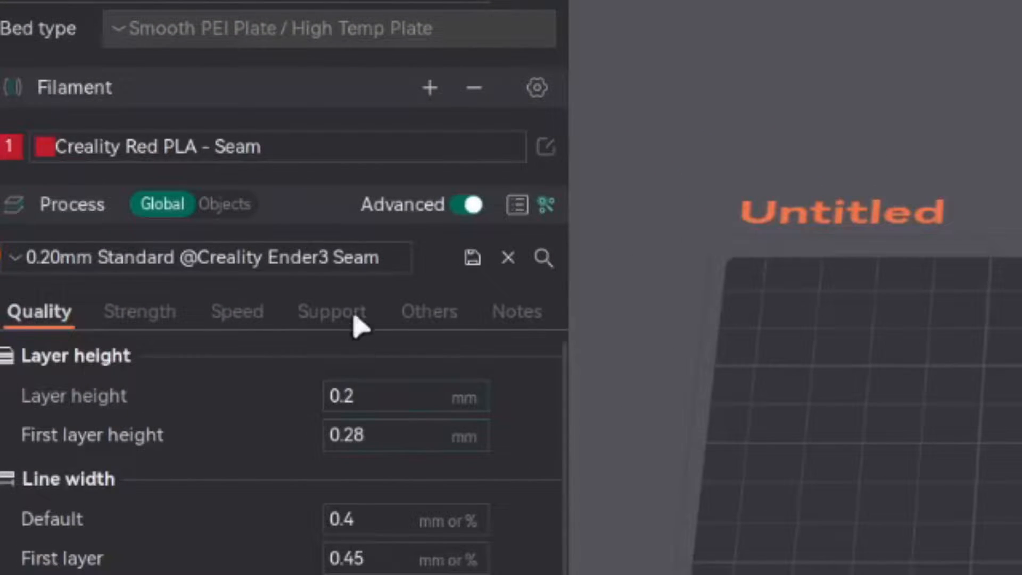
left_click(403, 266)
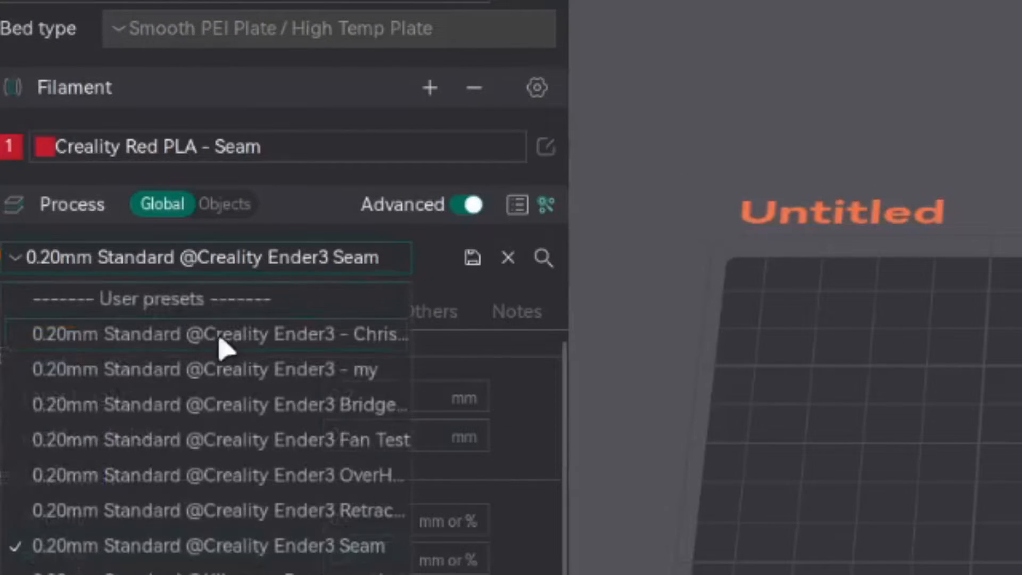
left_click(434, 244)
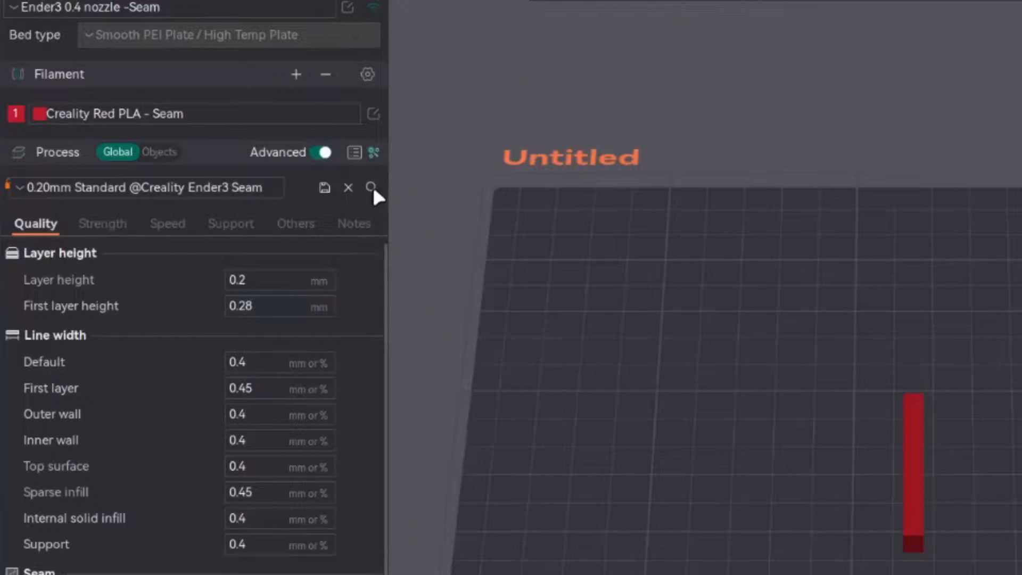
- Search the process settings for "seam" and go to the Seam gap setting
left_click(371, 187)
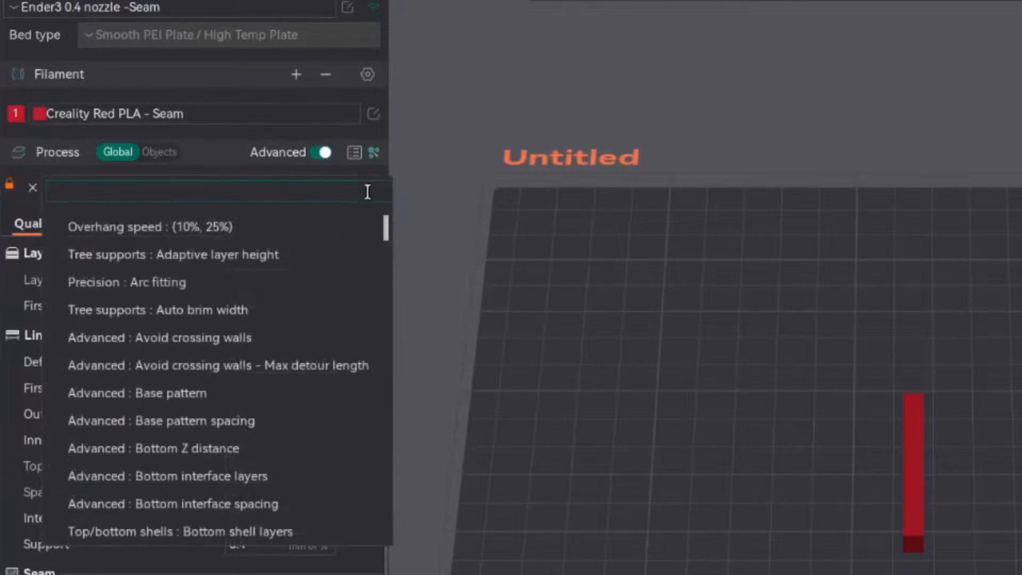
type("seam")
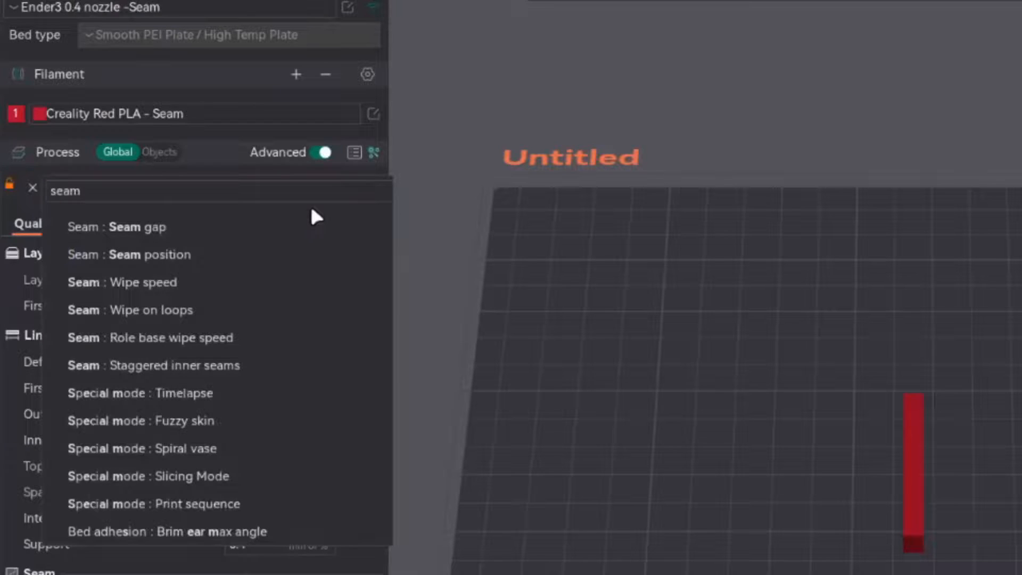
left_click(145, 227)
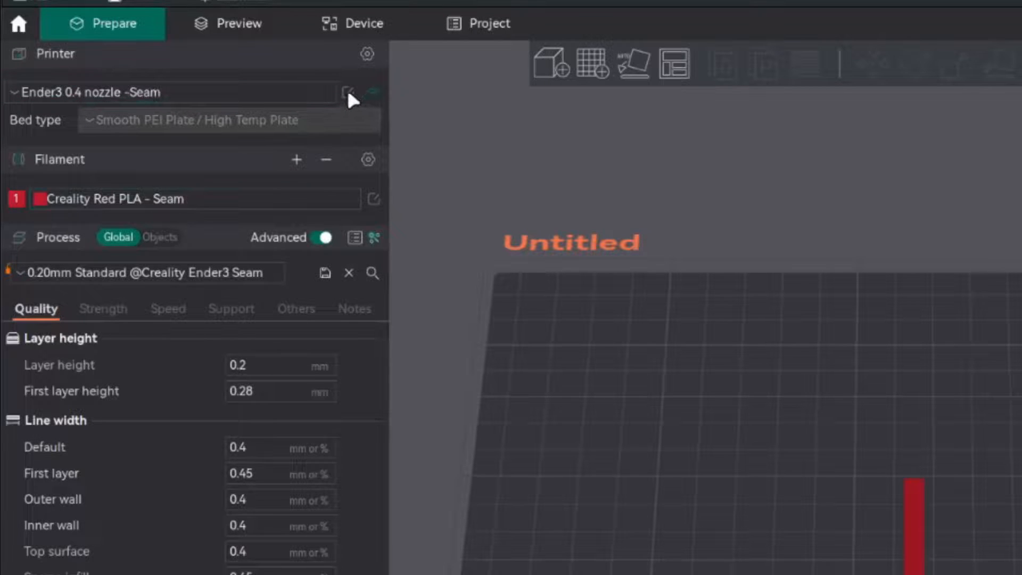
- Review the extruder's retraction and wipe settings in the Ender3 0.4 nozzle printer preset, and close the printer settings
left_click(348, 94)
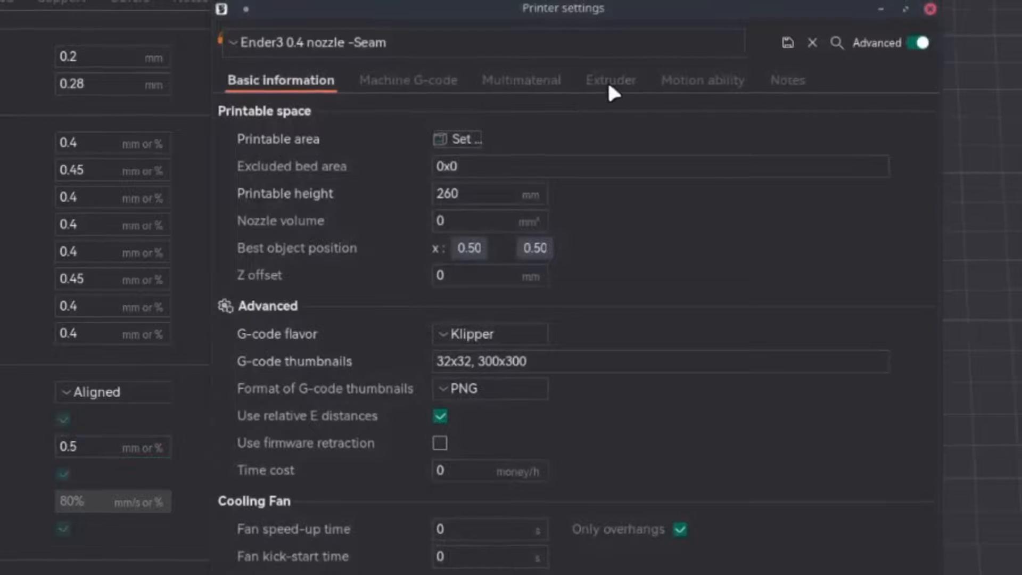
left_click(660, 188)
scroll(676, 261, "down", 2)
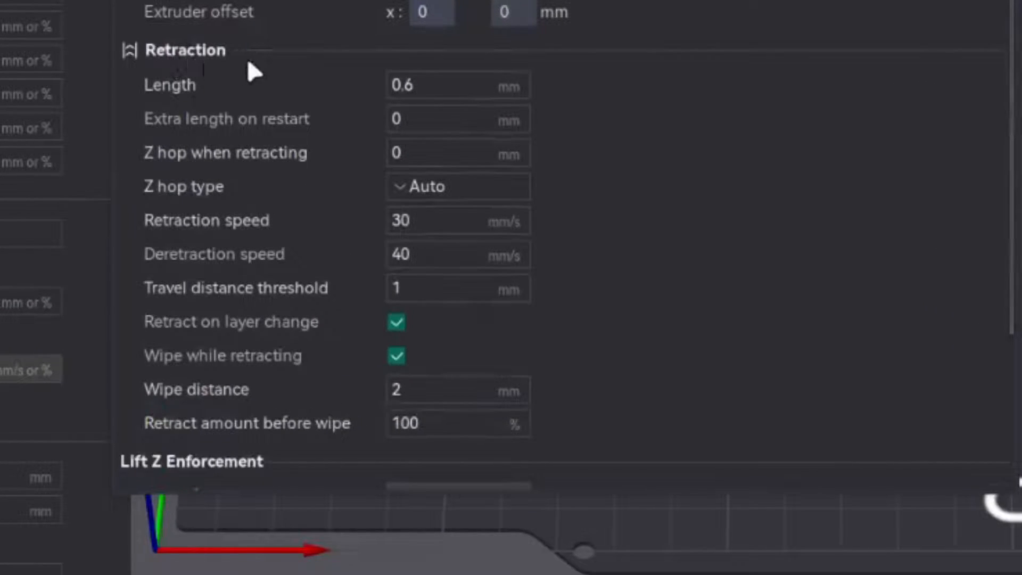
scroll(287, 72, "down", 1)
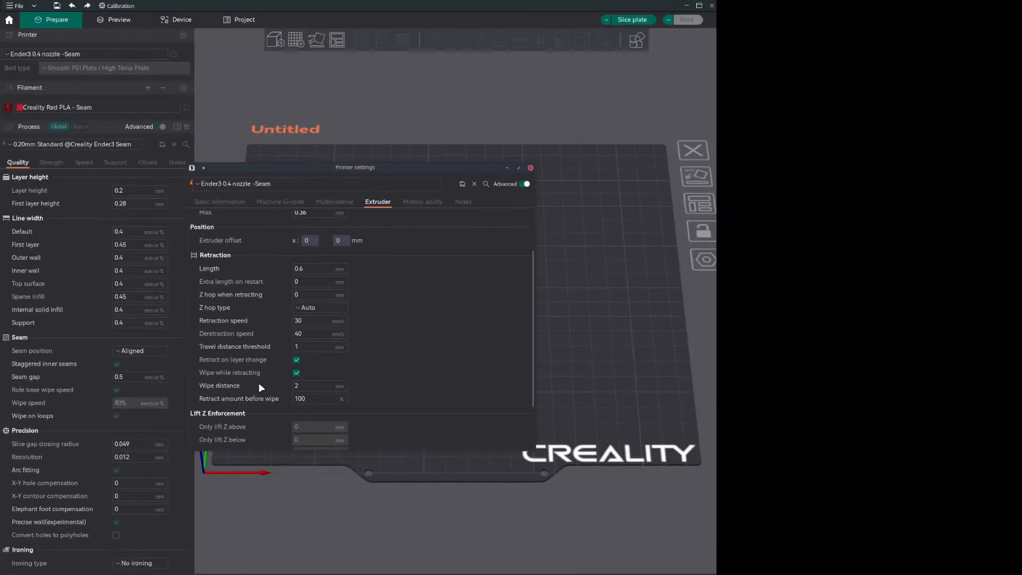
left_click(530, 168)
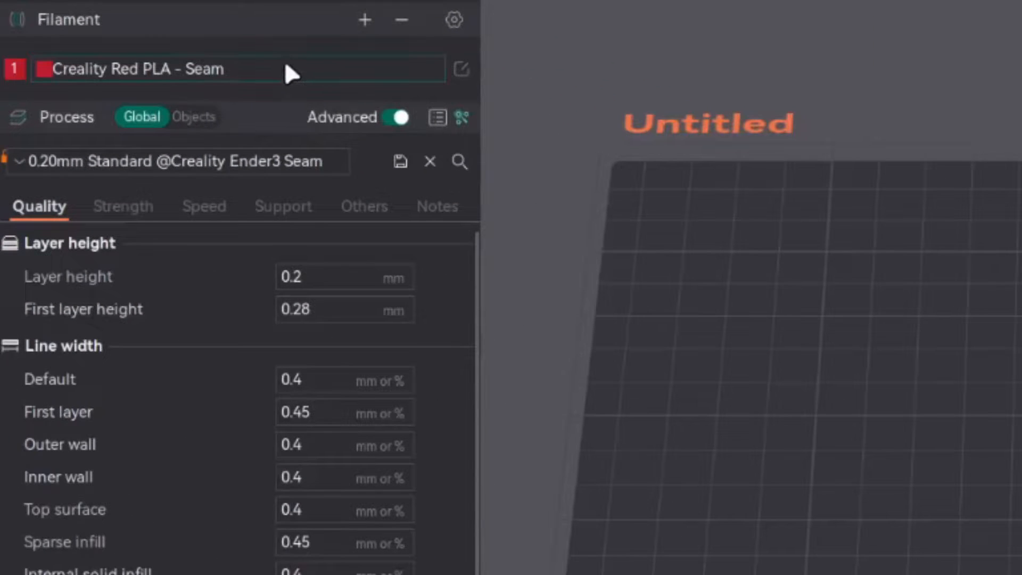
- In the Creality Red PLA filament's retraction overrides, enable the overrides for Wipe while retracting and Retract amount before wipe
left_click(84, 107)
left_click(443, 74)
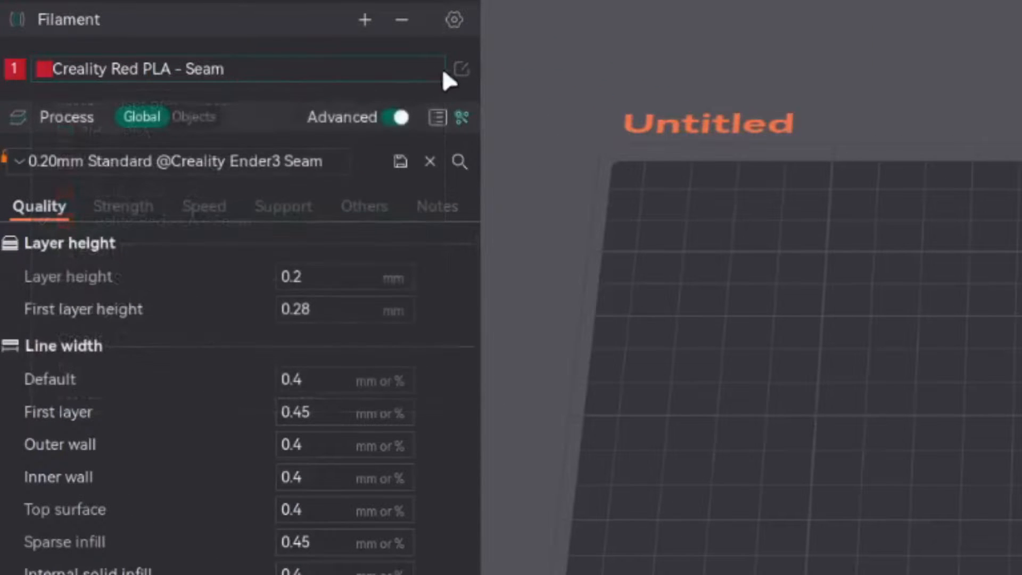
left_click(461, 68)
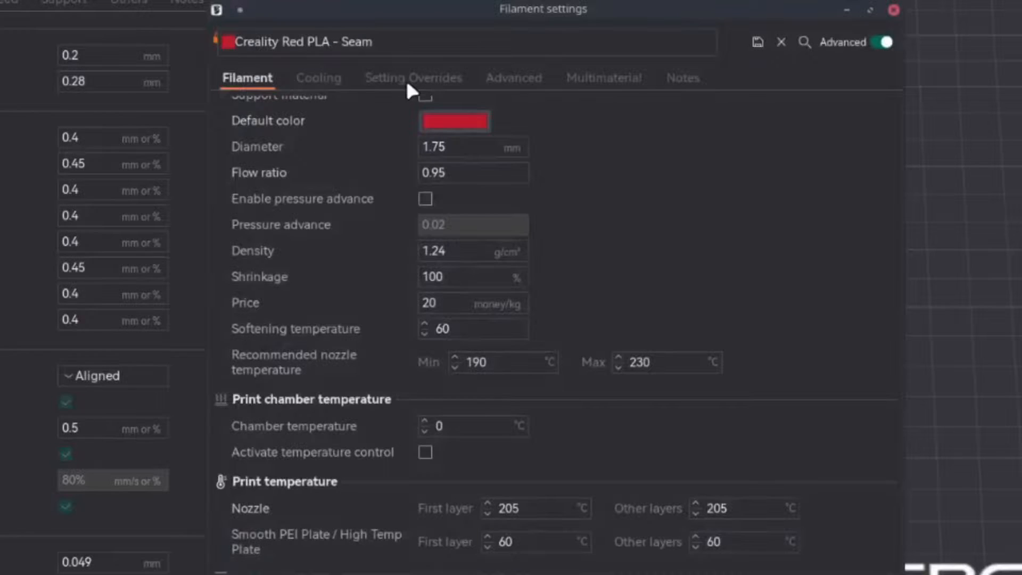
left_click(407, 81)
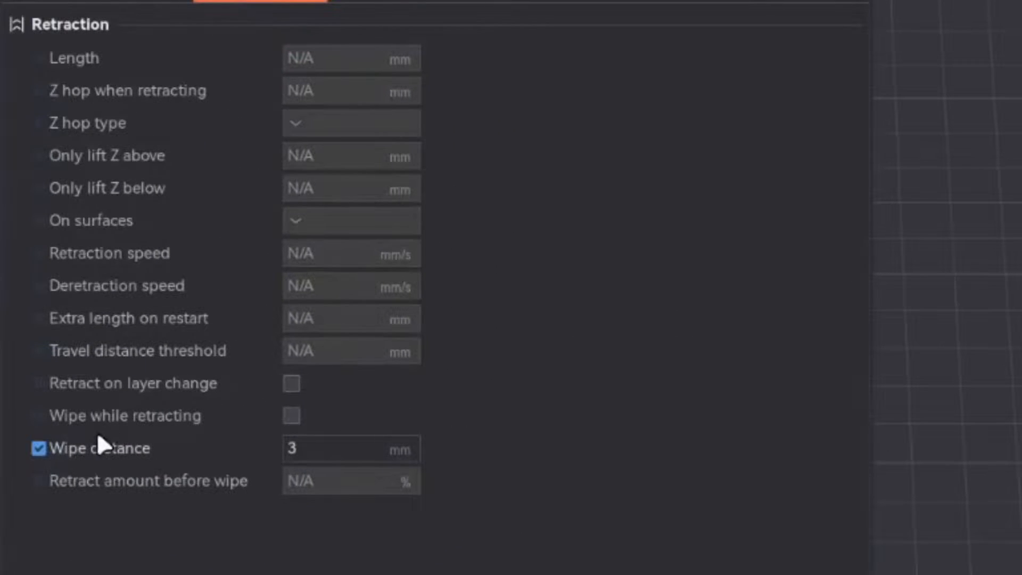
left_click(38, 416)
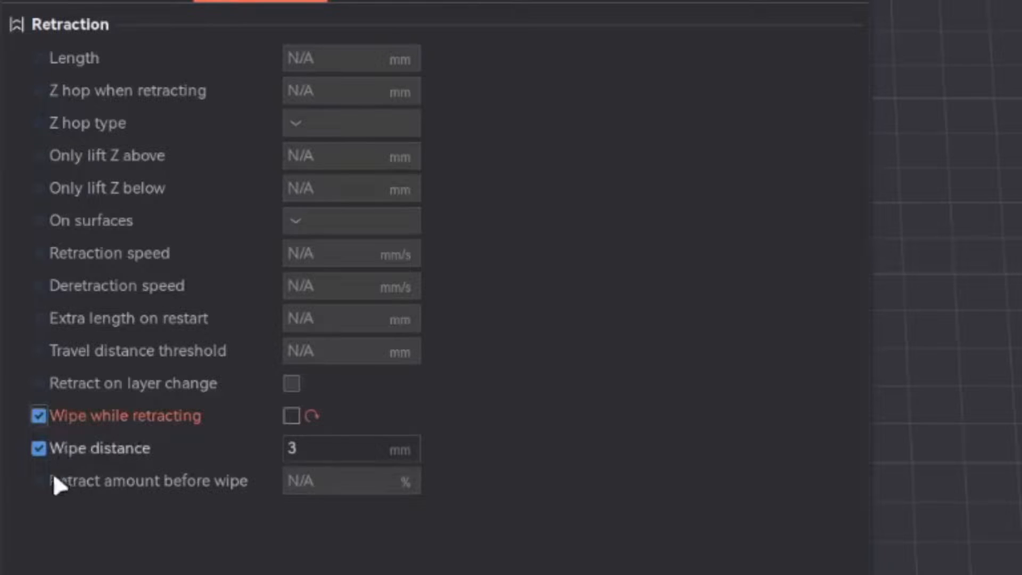
left_click(40, 479)
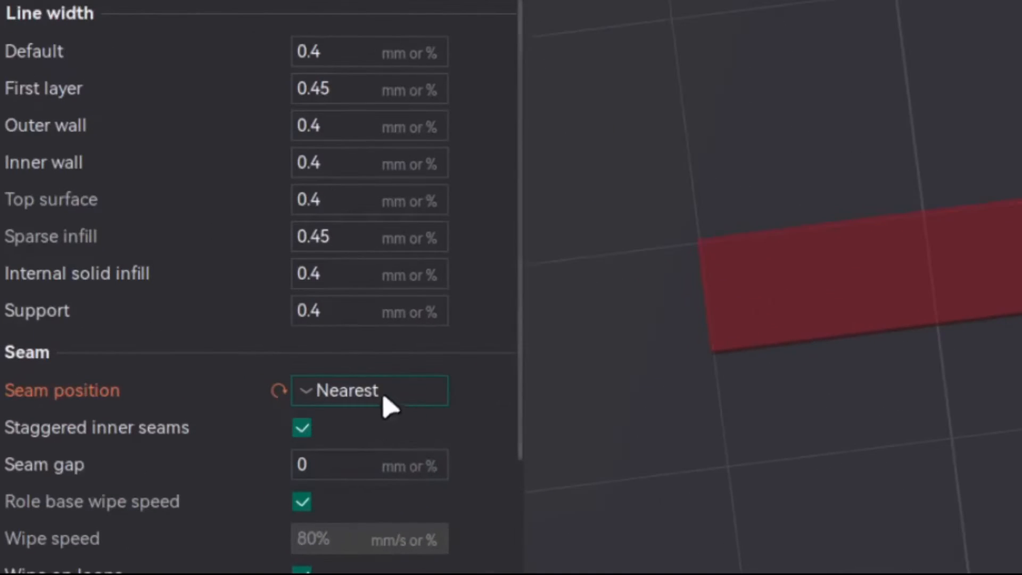
- Slice the plate with the seam position kept on Nearest and check where the seams fall on the bar
left_click(383, 393)
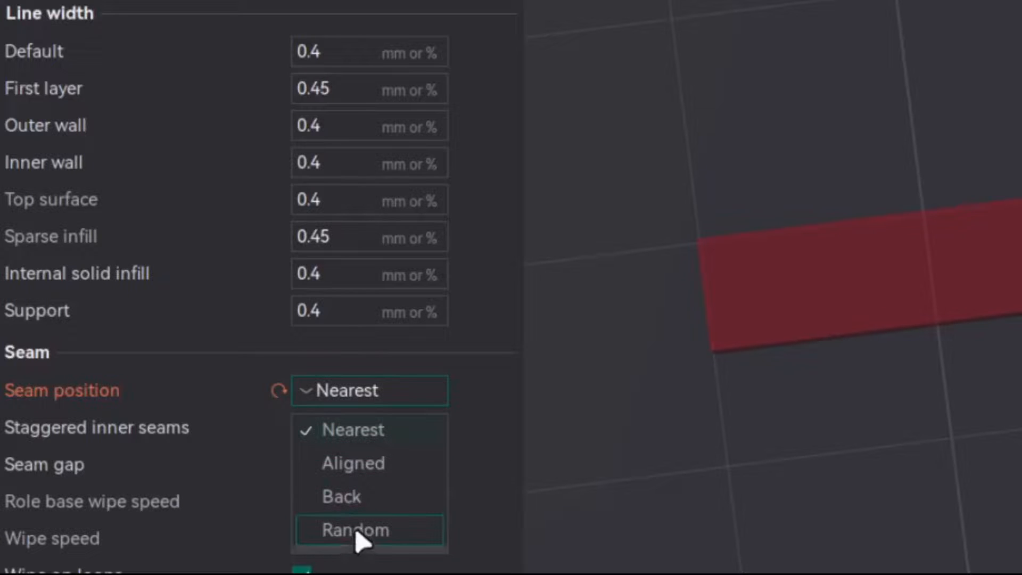
left_click(401, 398)
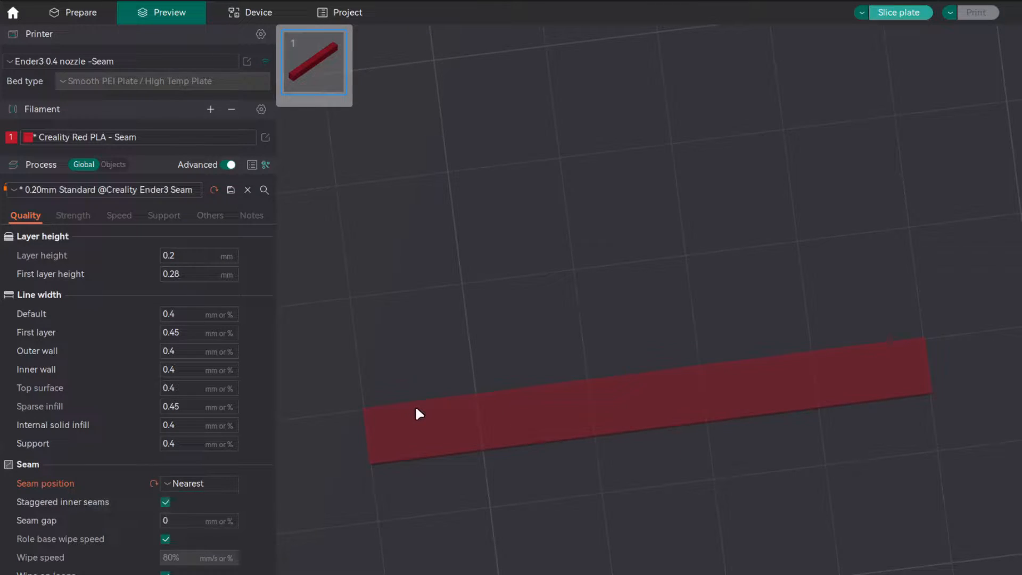
left_click(905, 14)
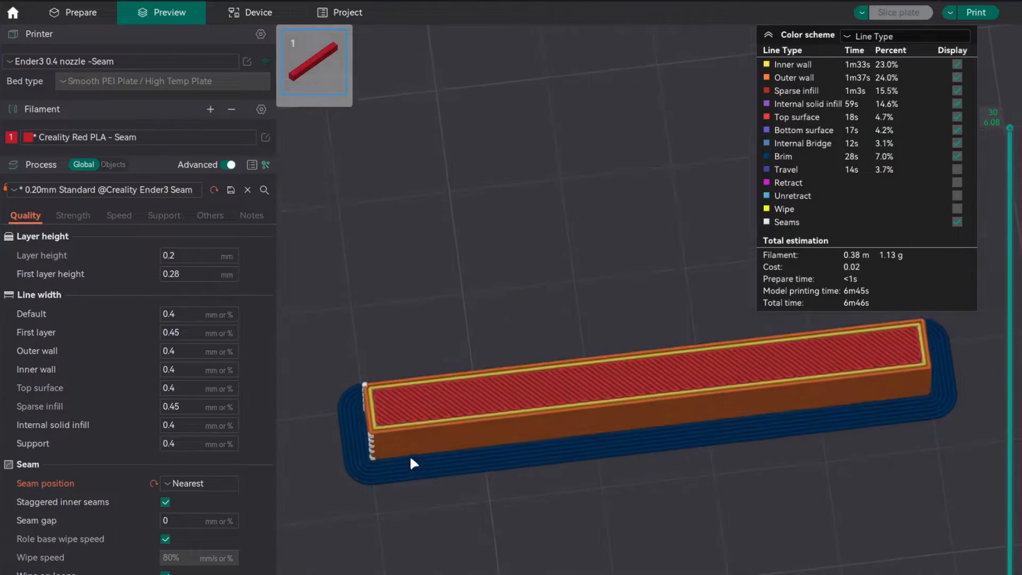
left_click_drag(373, 429, 409, 439)
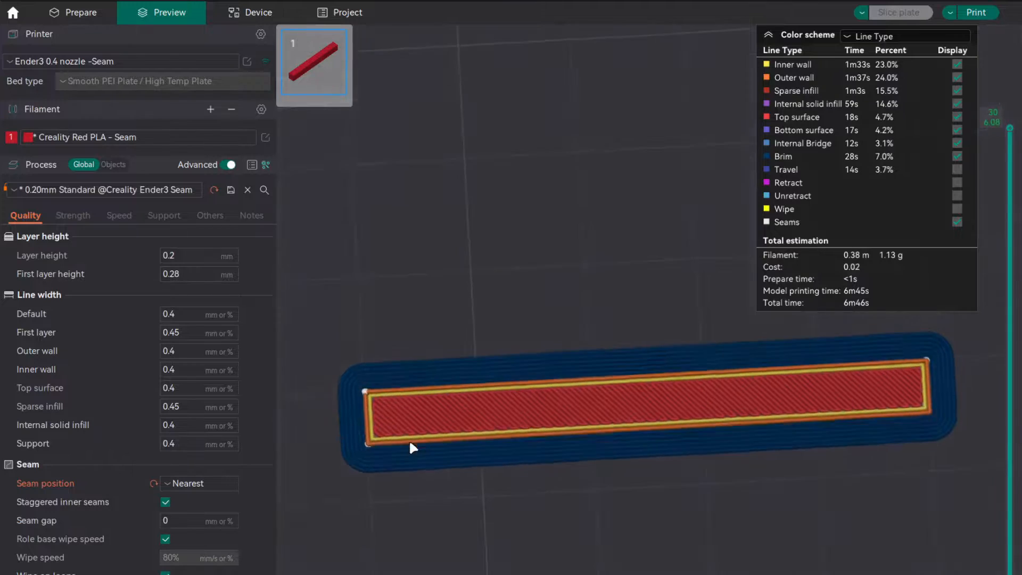
left_click_drag(372, 392, 413, 392)
left_click_drag(514, 504, 493, 523)
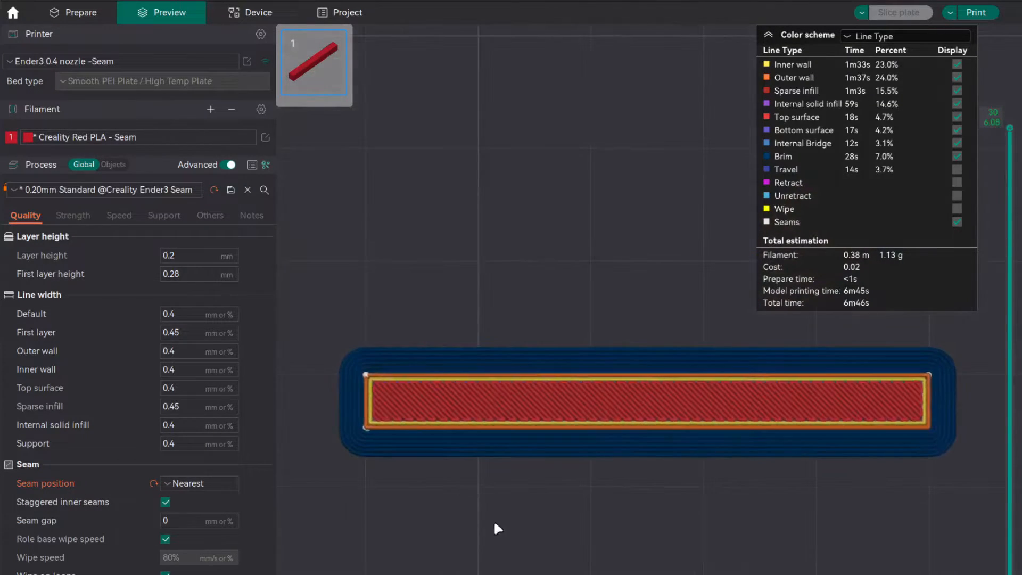
left_click_drag(813, 420, 765, 573)
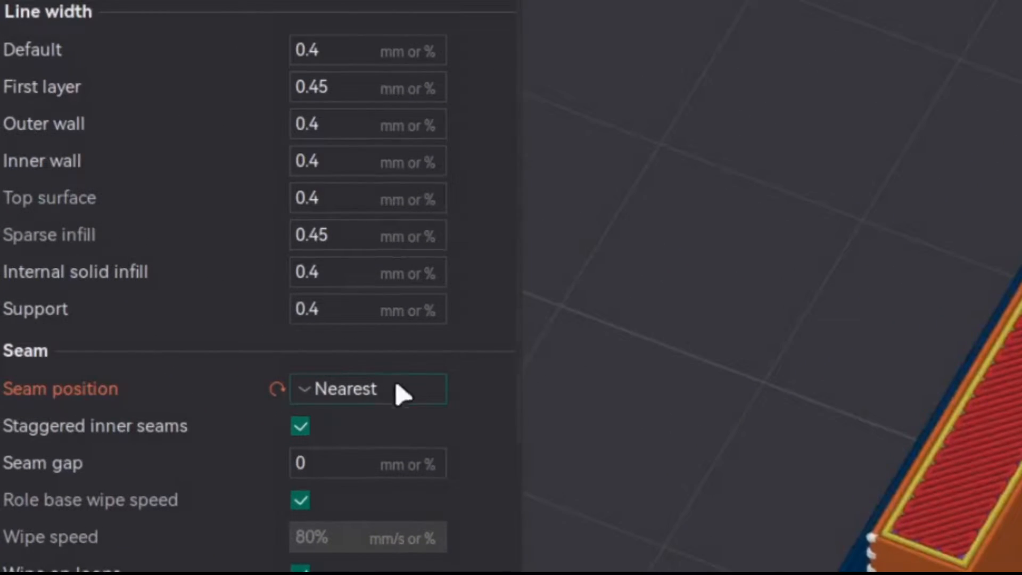
- Set the seam position to Aligned and slice the plate again
left_click(228, 473)
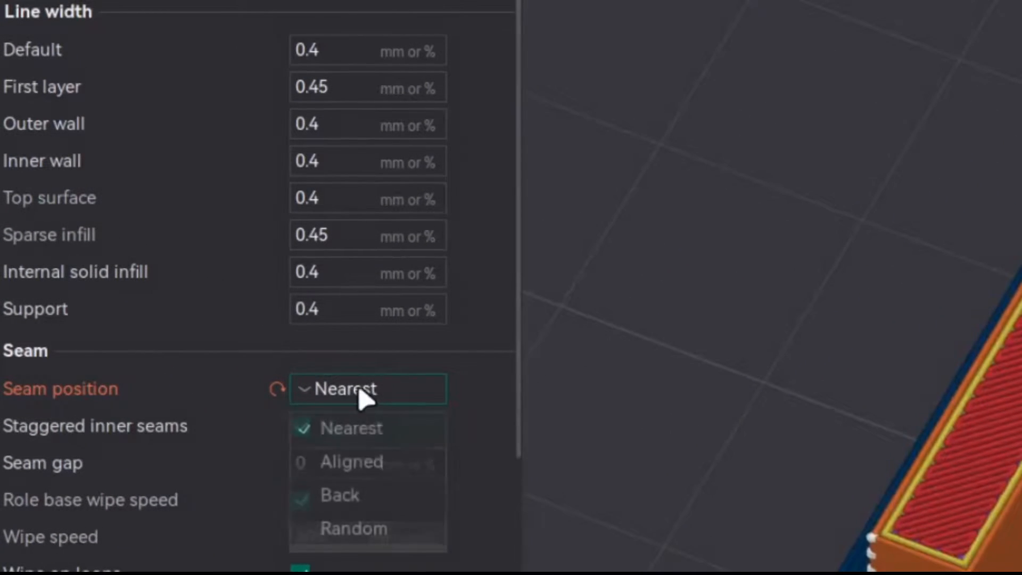
left_click(370, 468)
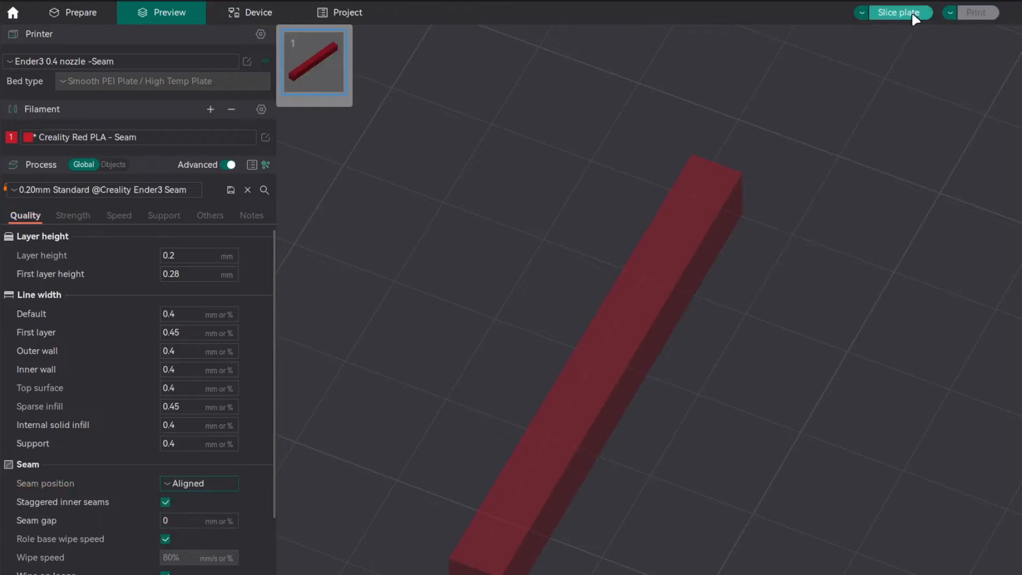
left_click(915, 13)
- Examine the placement of the aligned seam on the sliced bar from above and close up at its corners
left_click_drag(707, 470, 677, 507)
scroll(677, 507, "down", 12)
right_click_drag(675, 517, 651, 474)
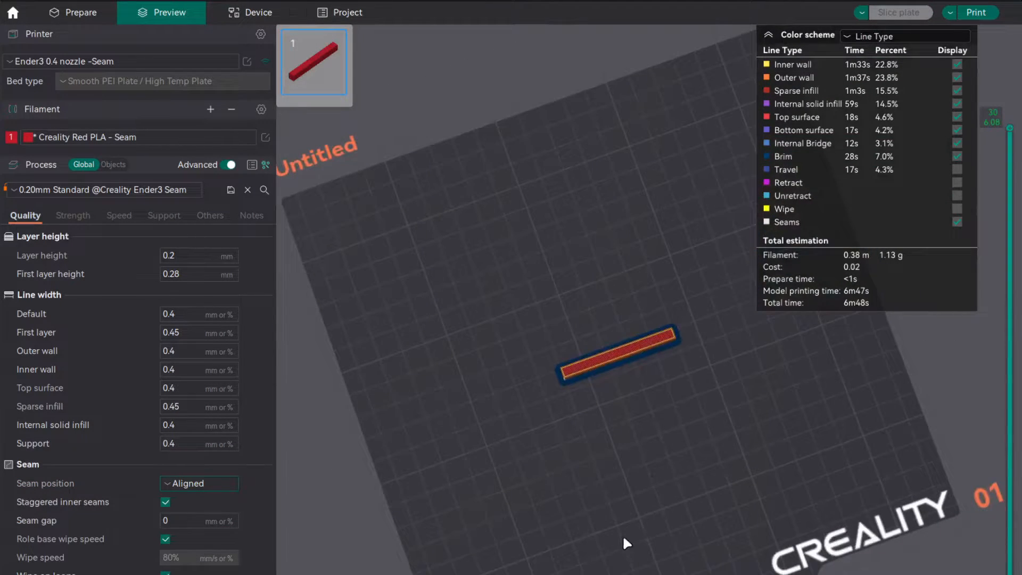
left_click_drag(620, 509, 622, 481)
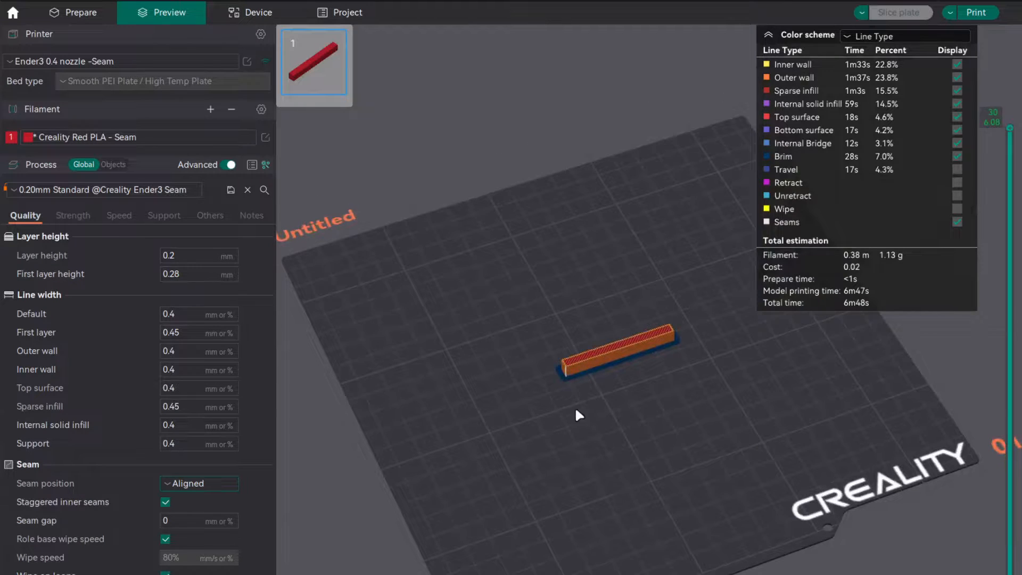
scroll(569, 400, "up", 4)
left_click_drag(615, 435, 599, 482)
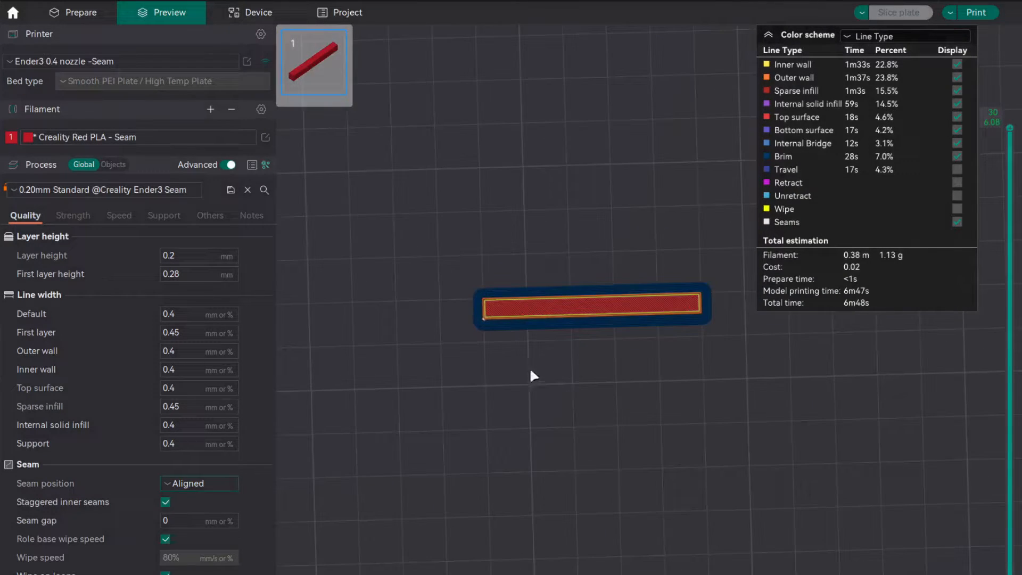
left_click_drag(484, 376, 503, 354)
scroll(503, 354, "up", 7)
right_click_drag(504, 378, 690, 524)
scroll(659, 497, "up", 4)
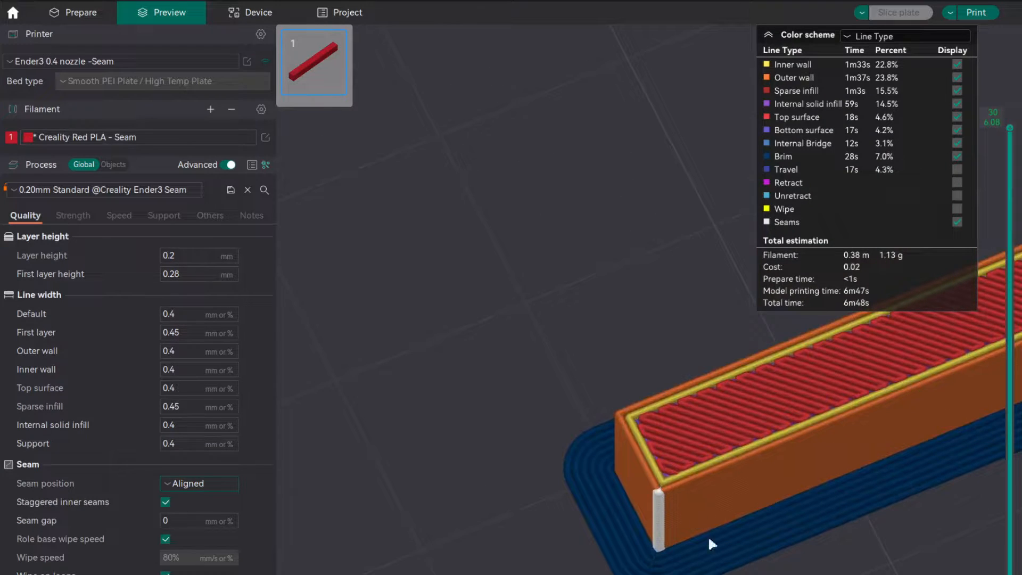
scroll(726, 535, "down", 6)
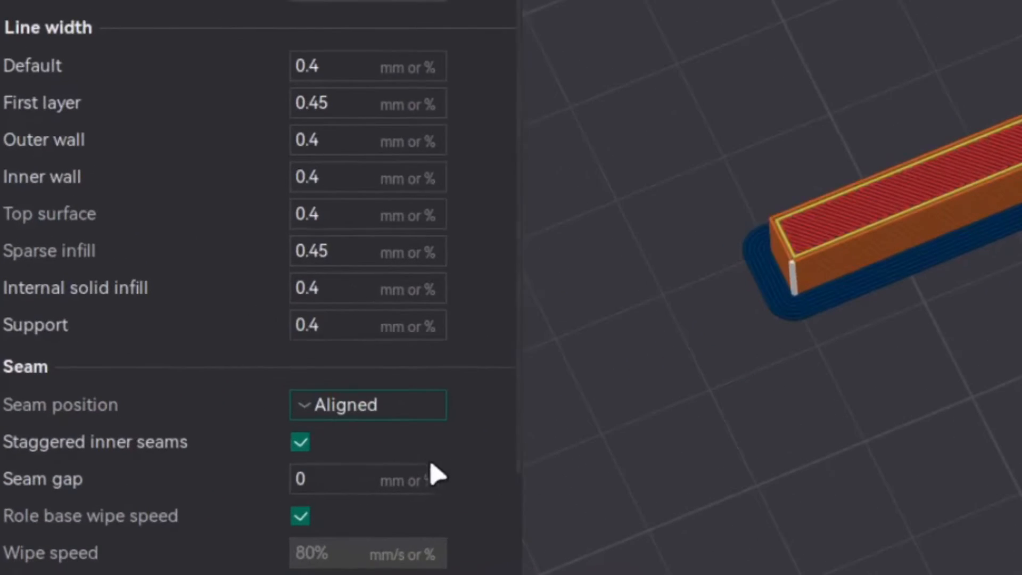
- Set the seam position to Back and reslice the plate
left_click(429, 409)
left_click(373, 519)
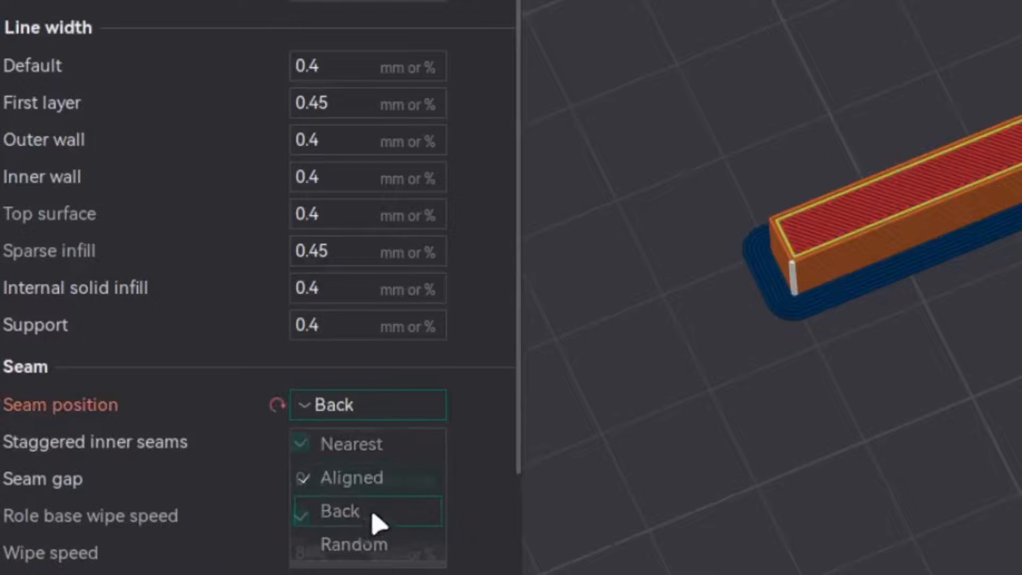
left_click(905, 13)
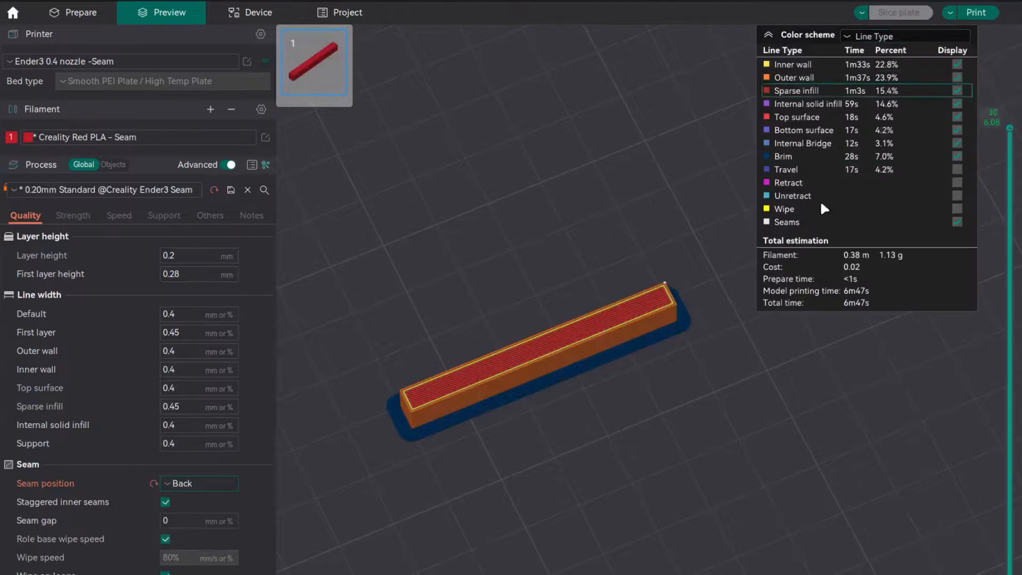
- Examine the back seam on the sliced bar relative to the bed and close up at the bar's rear end
left_click_drag(691, 430, 682, 469)
scroll(683, 470, "down", 5)
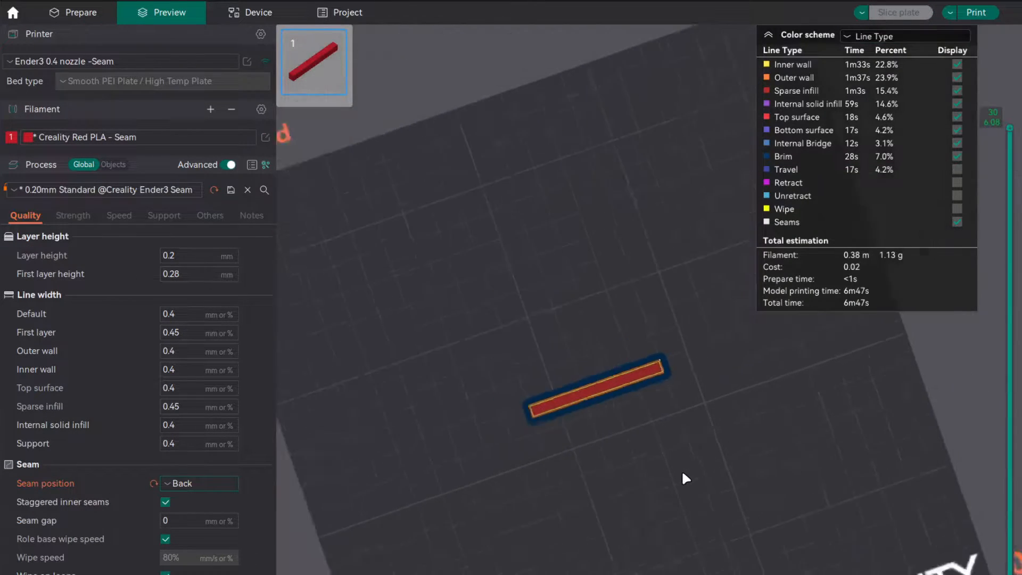
left_click_drag(644, 497, 630, 442)
scroll(620, 449, "up", 5)
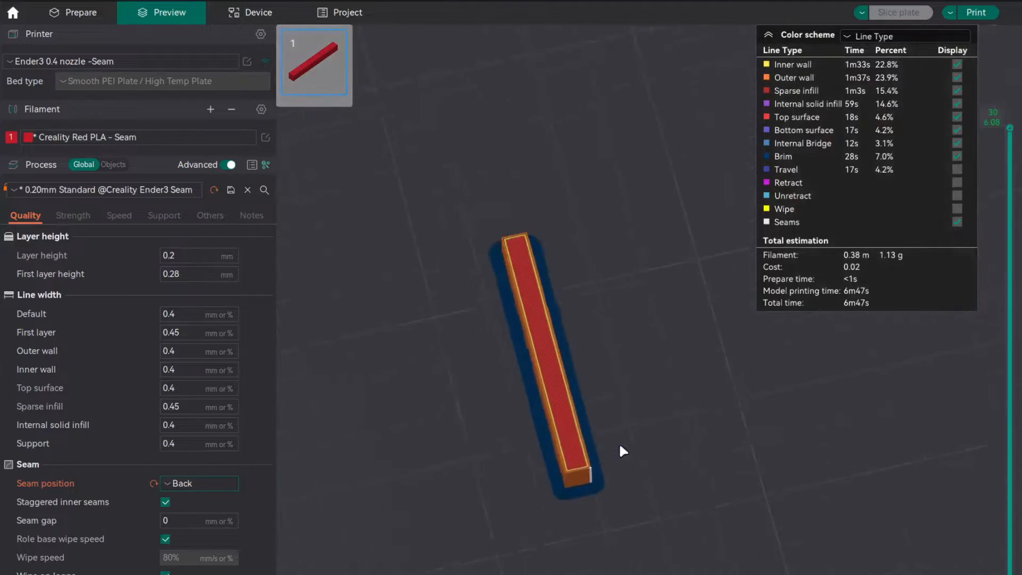
scroll(586, 524, "up", 10)
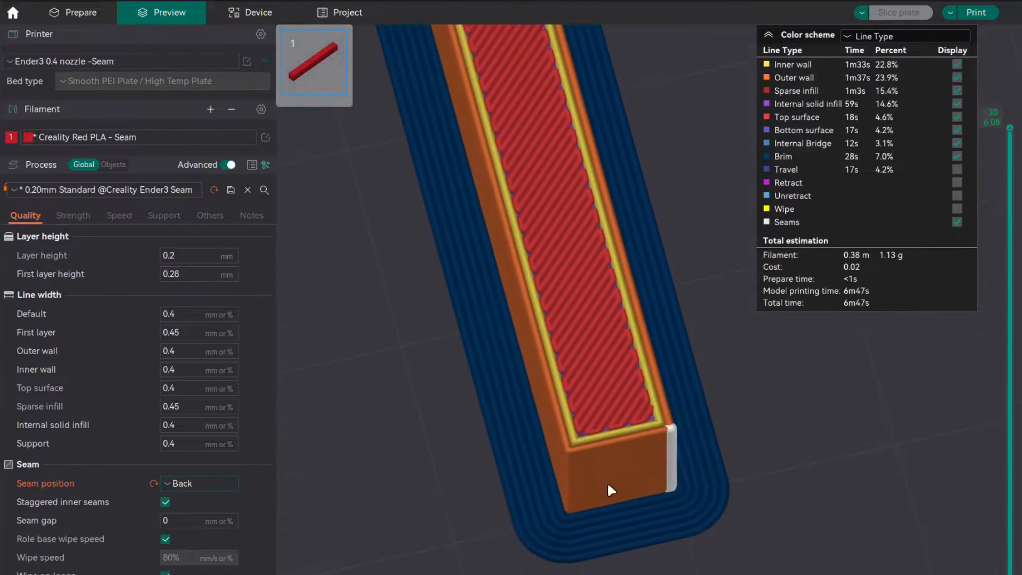
scroll(748, 559, "down", 10)
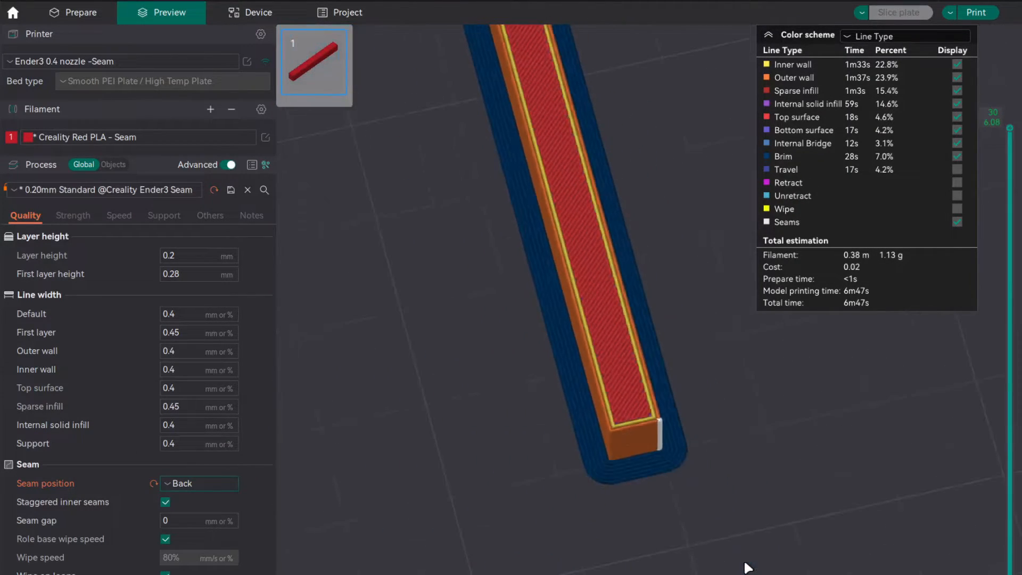
scroll(740, 568, "down", 3)
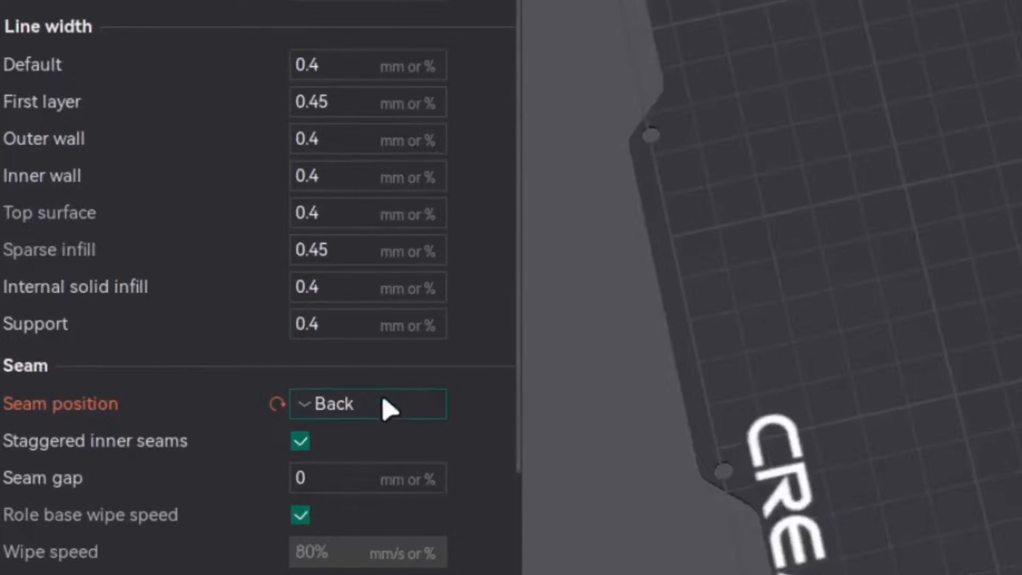
- Set the seam position to Random and slice the plate again
left_click(209, 484)
left_click(353, 542)
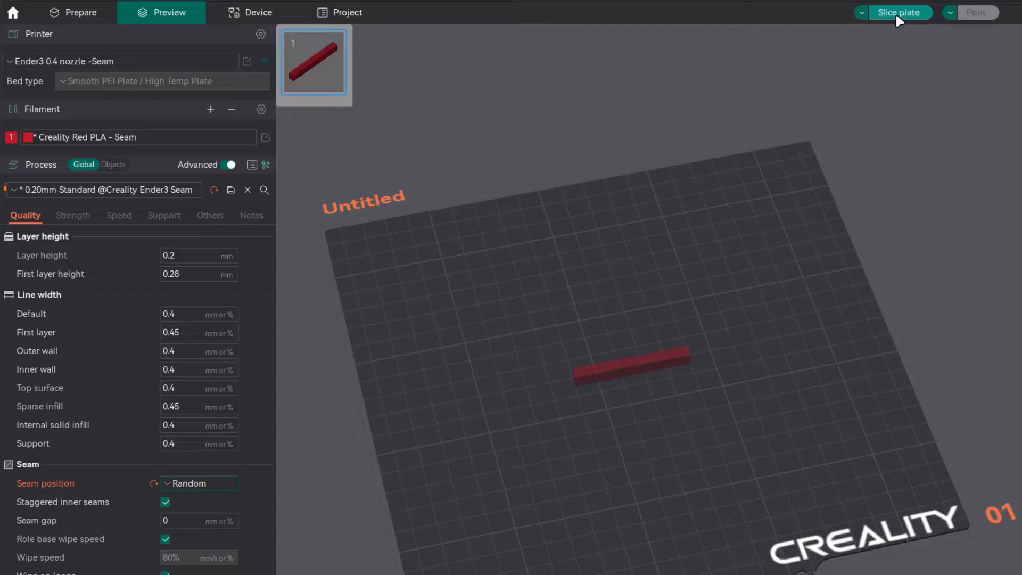
left_click(897, 13)
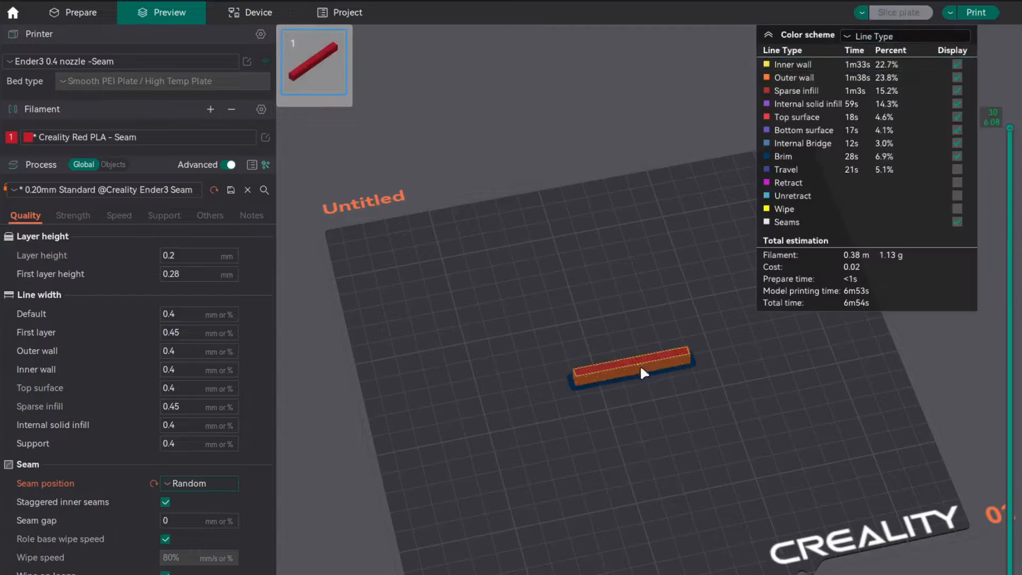
- Examine how the random seam points are scattered over the side walls of the sliced bar
scroll(628, 378, "up", 5)
right_click_drag(628, 378, 644, 560)
left_click_drag(644, 572, 654, 567)
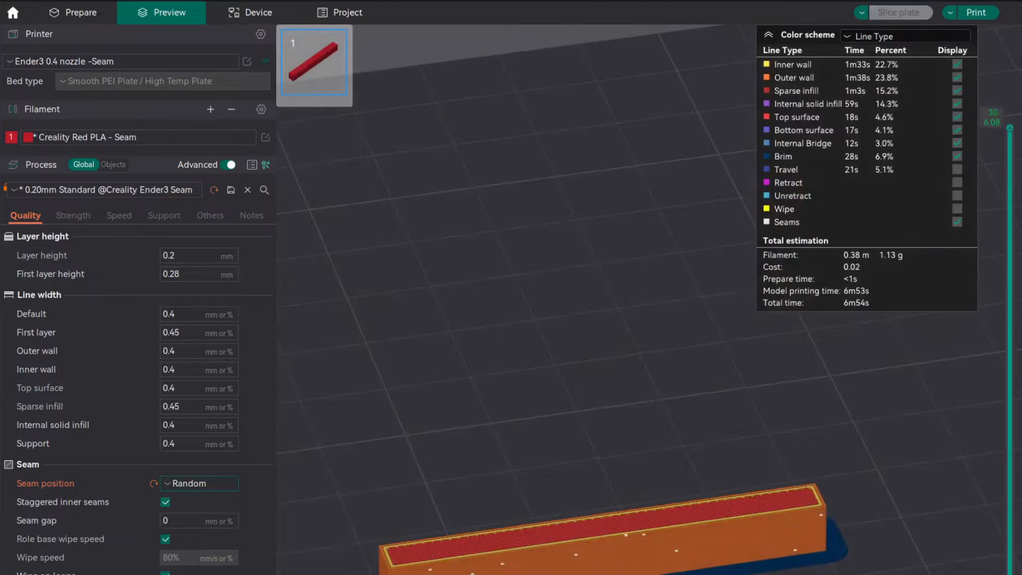
right_click_drag(654, 570, 666, 524)
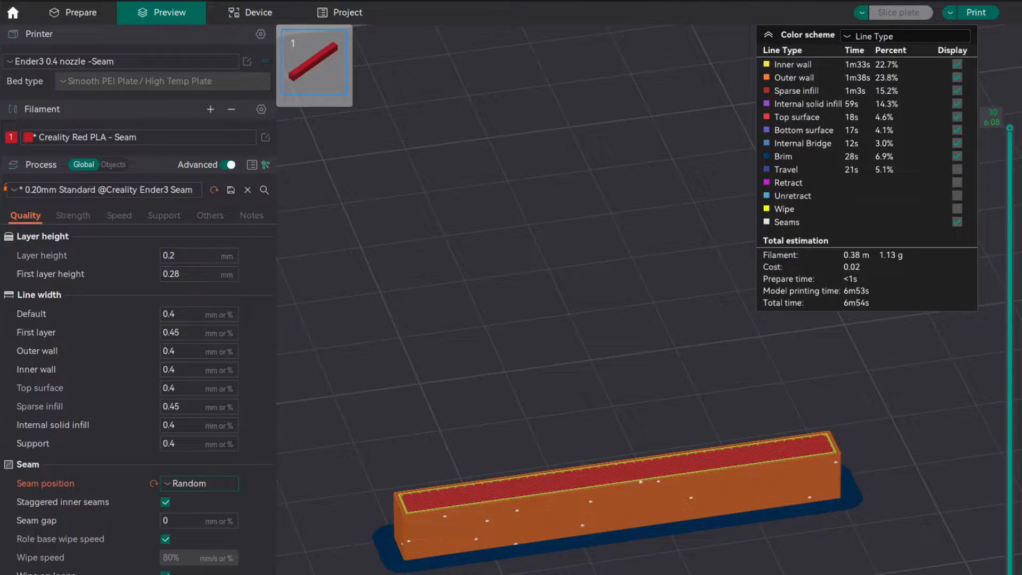
scroll(639, 420, "up", 4)
right_click_drag(581, 570, 683, 475)
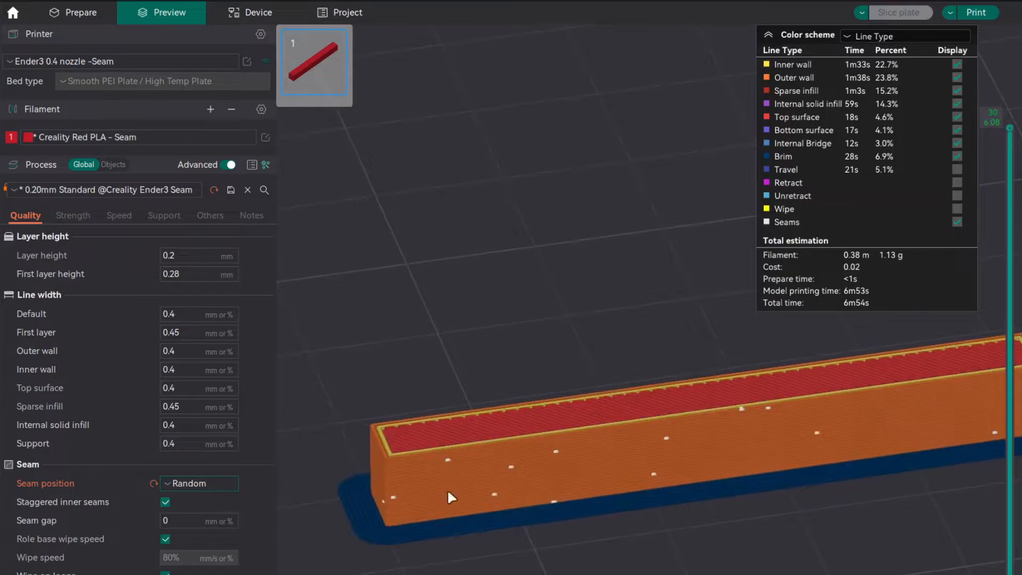
left_click_drag(447, 490, 589, 543)
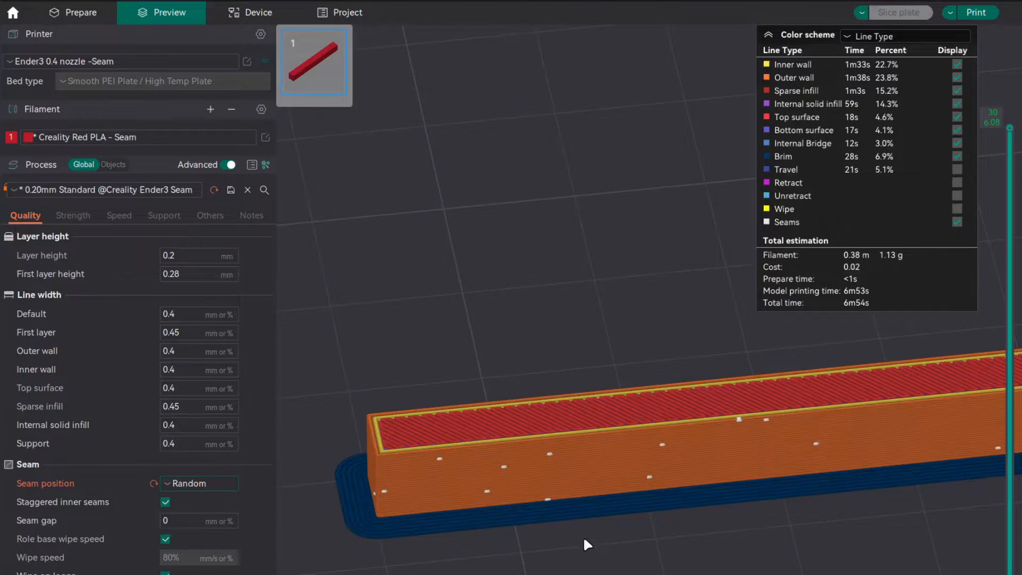
left_click_drag(782, 484, 775, 547)
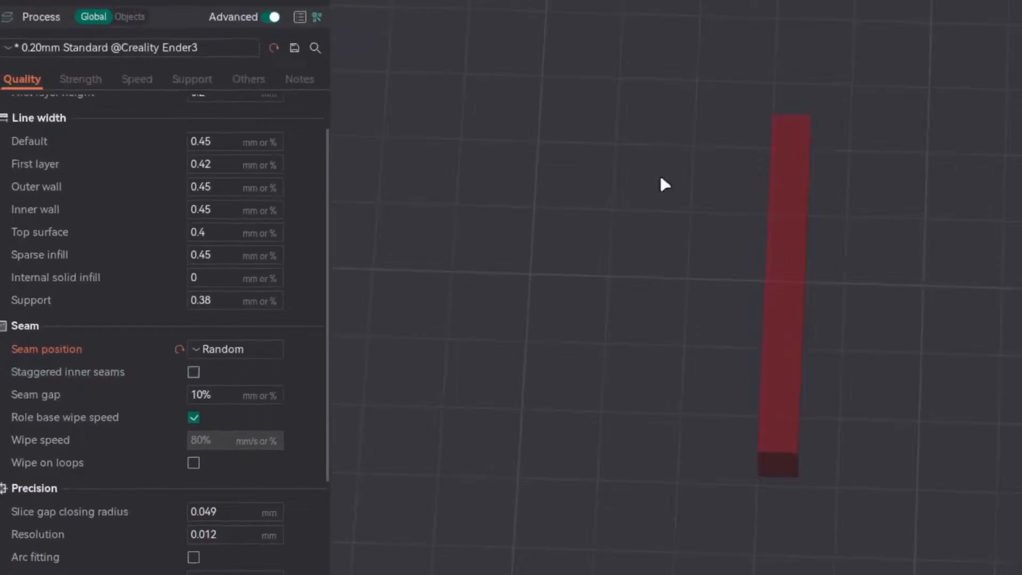
left_click(797, 26)
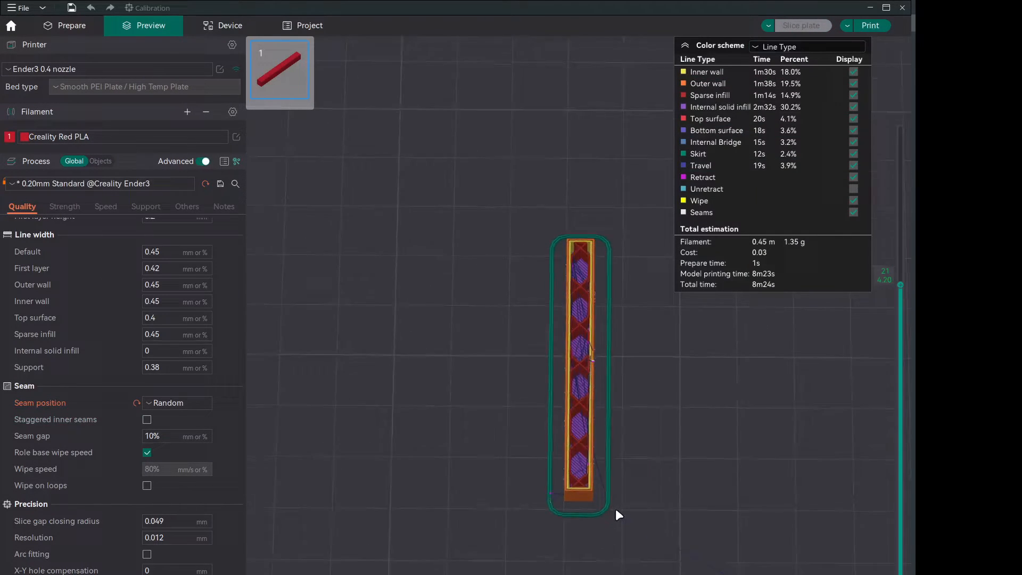
left_click_drag(615, 509, 611, 521)
scroll(591, 452, "up", 10)
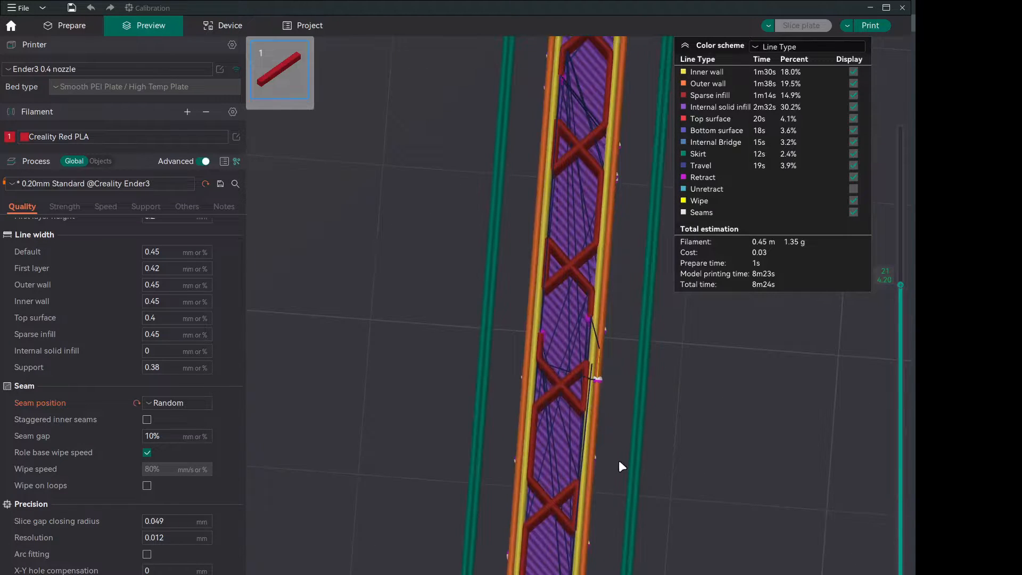
scroll(611, 477, "down", 1)
right_click_drag(611, 480, 611, 407)
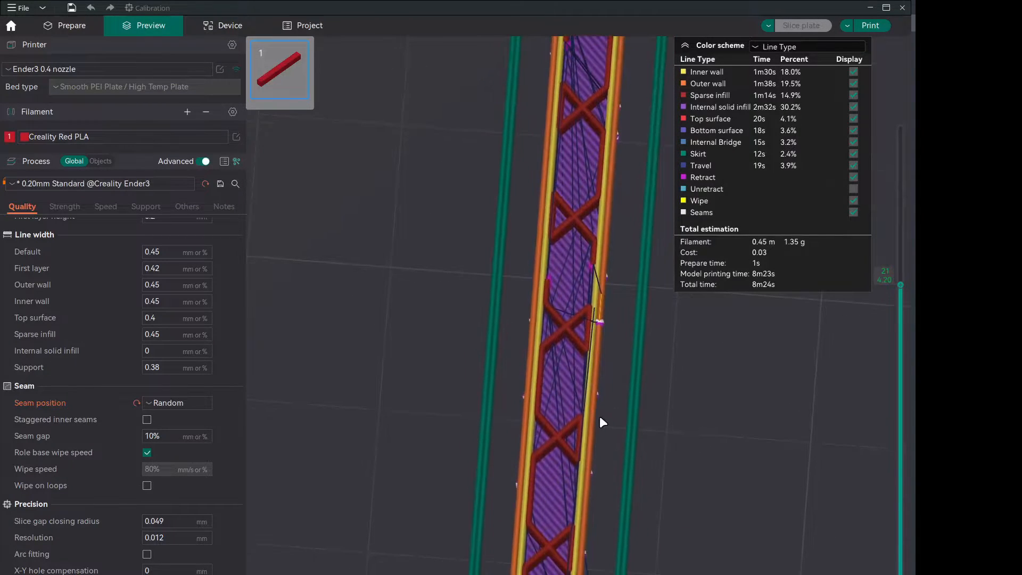
scroll(594, 385, "up", 4)
scroll(594, 387, "up", 2)
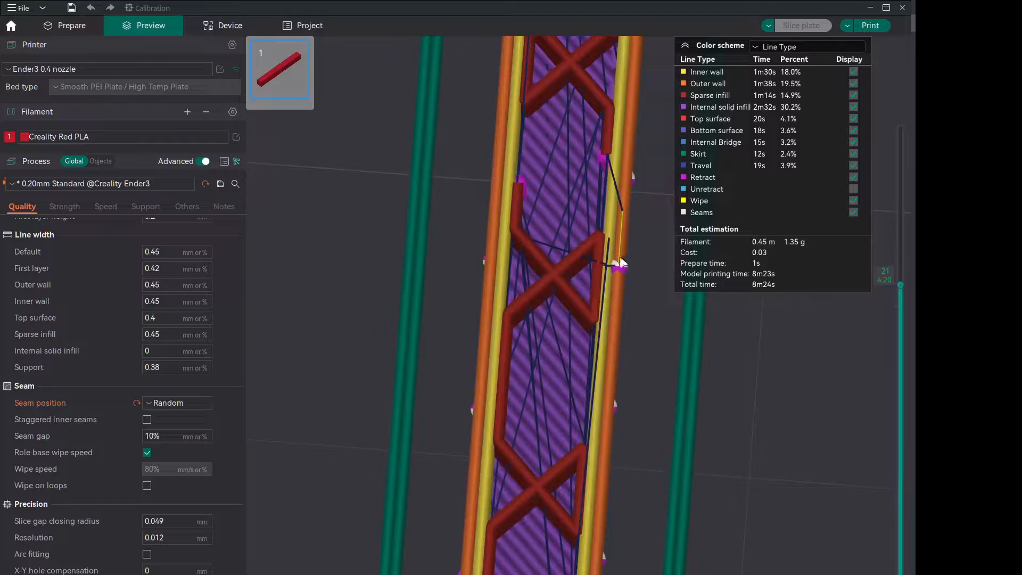
scroll(622, 259, "up", 10)
right_click_drag(592, 298, 373, 574)
scroll(456, 554, "up", 4)
right_click_drag(457, 554, 601, 514)
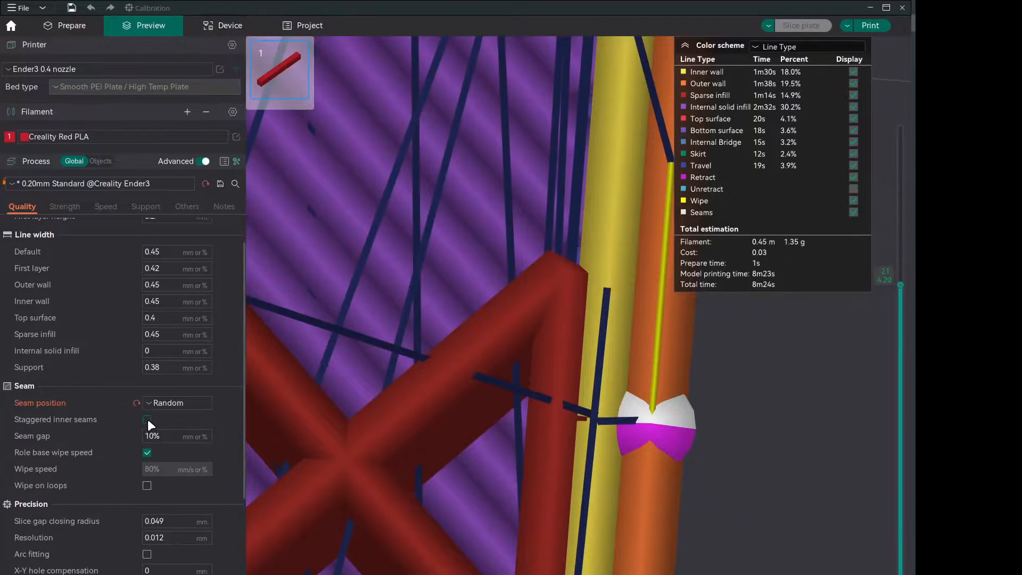
- Enable staggered inner seams and reslice the plate
left_click(200, 335)
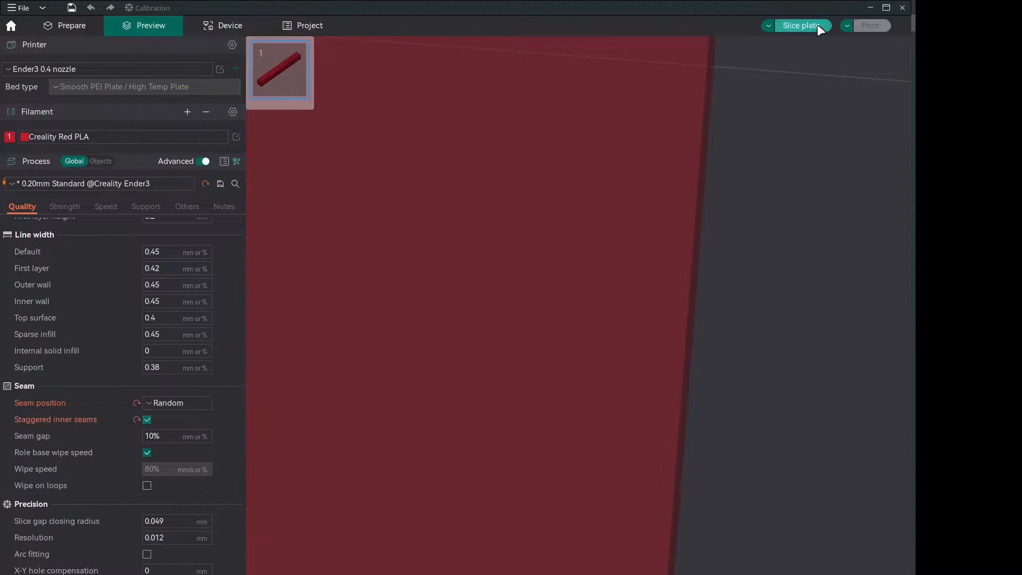
left_click(817, 27)
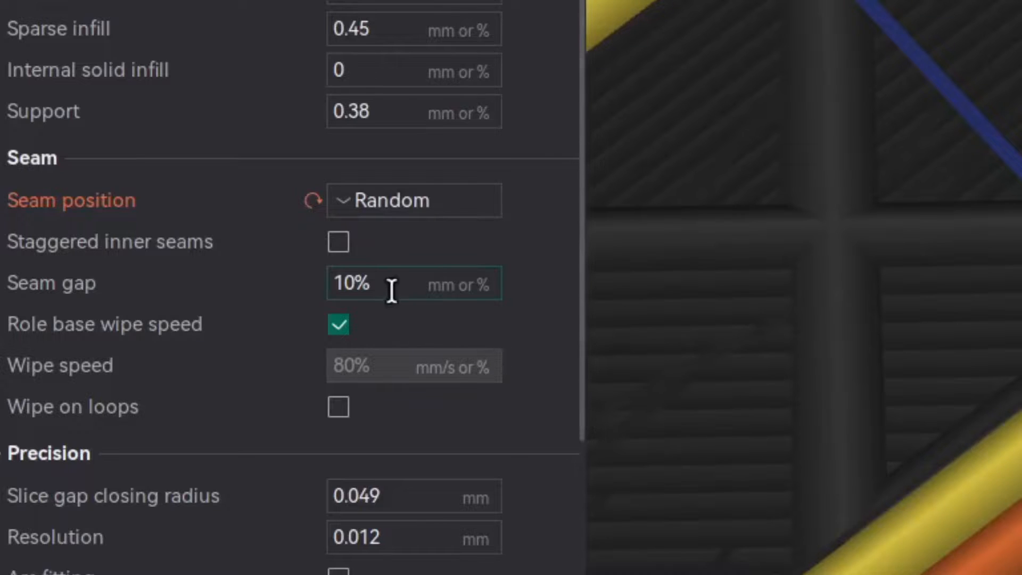
- Set the seam gap to 1 and slice the plate to view the gap in the walls close up
left_click_drag(390, 289, 304, 282)
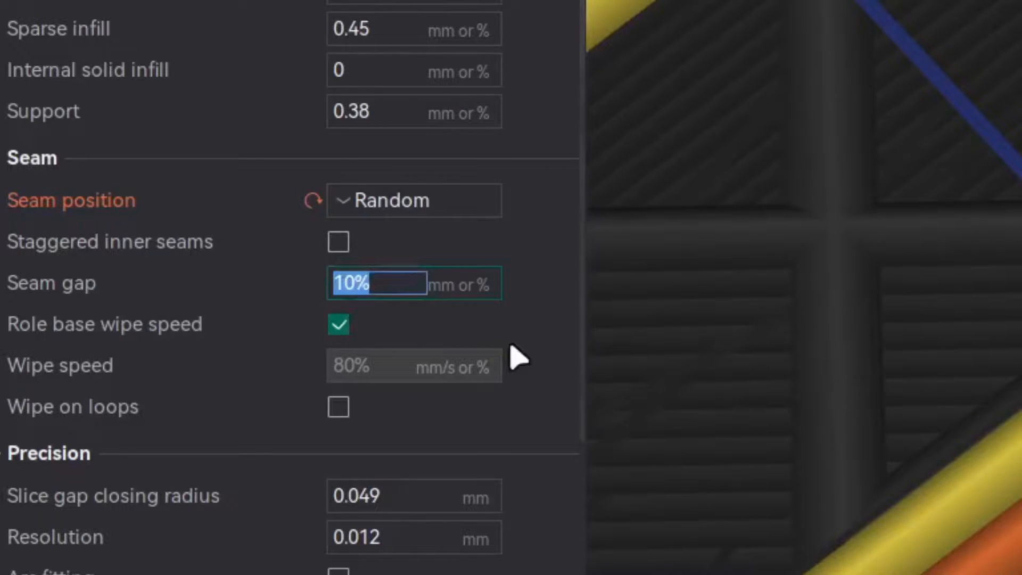
type("1")
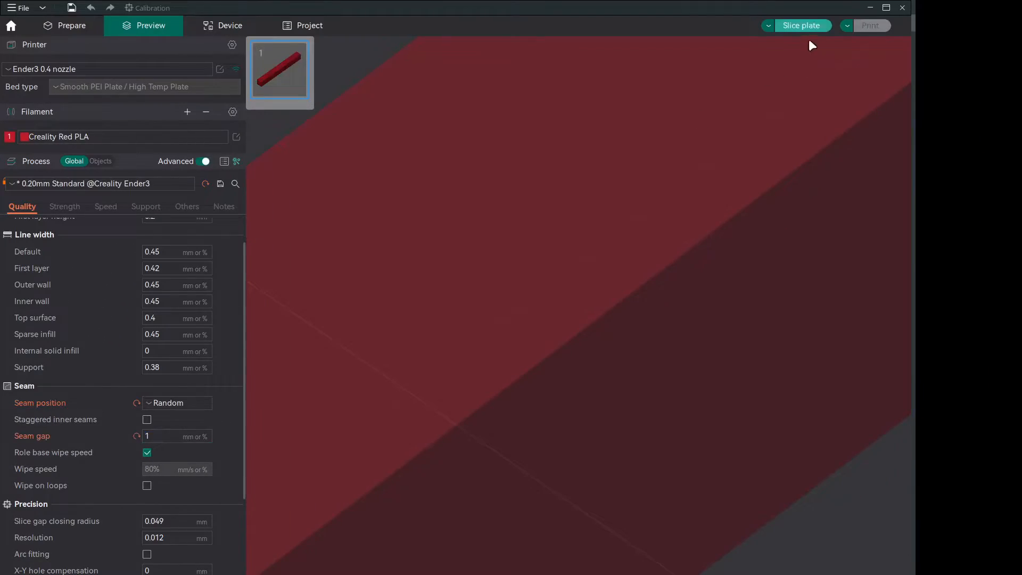
left_click(804, 27)
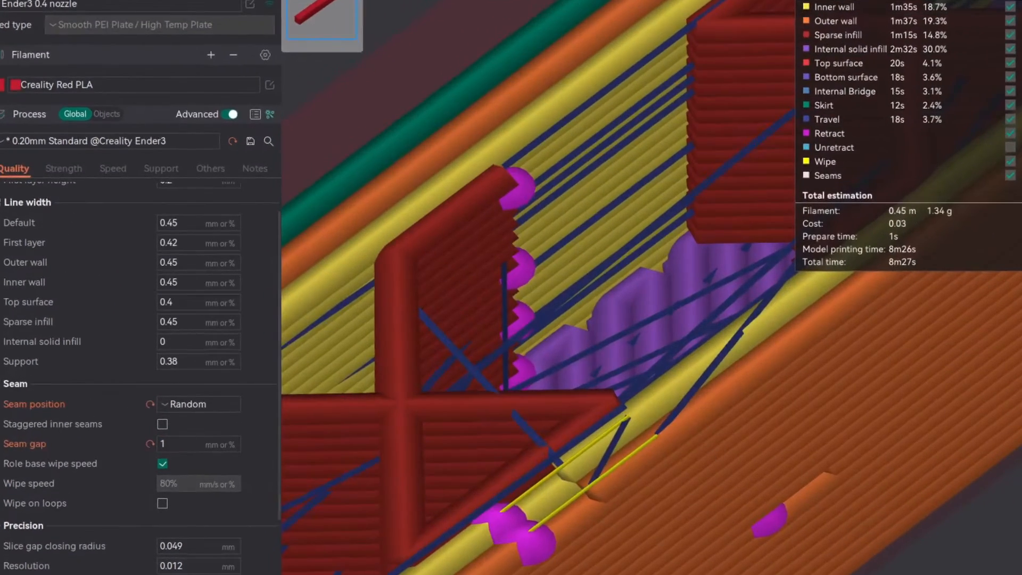
right_click_drag(547, 538, 669, 491)
scroll(663, 498, "up", 3)
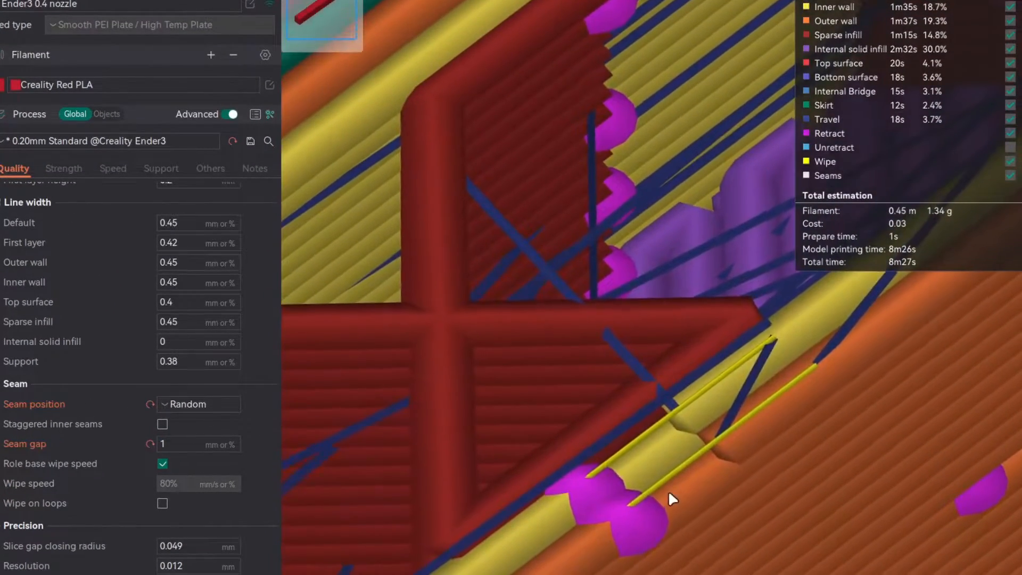
left_click_drag(675, 534, 600, 447)
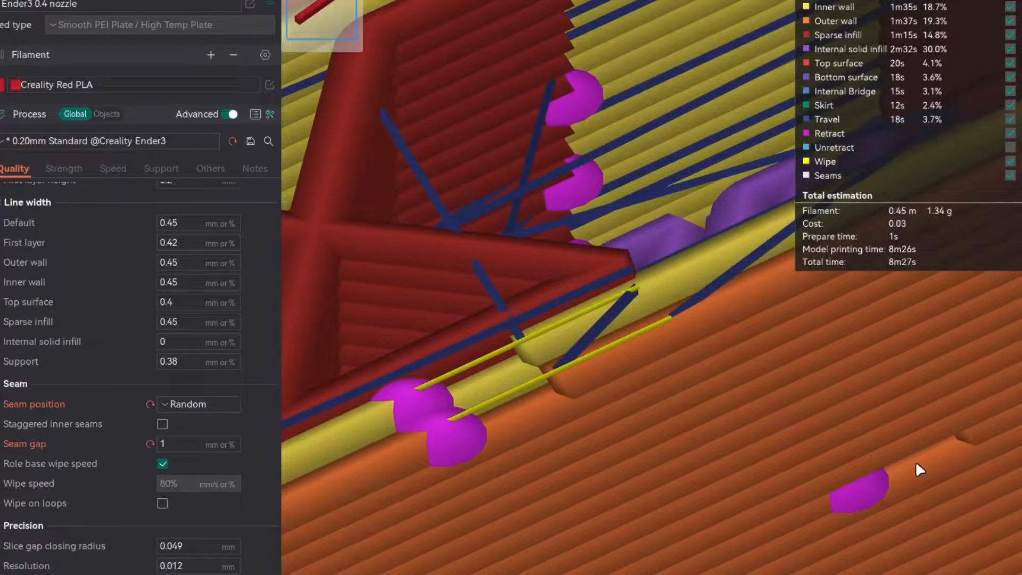
- Turn off role base wipe speed and open the wipe speed value for editing
left_click(162, 463)
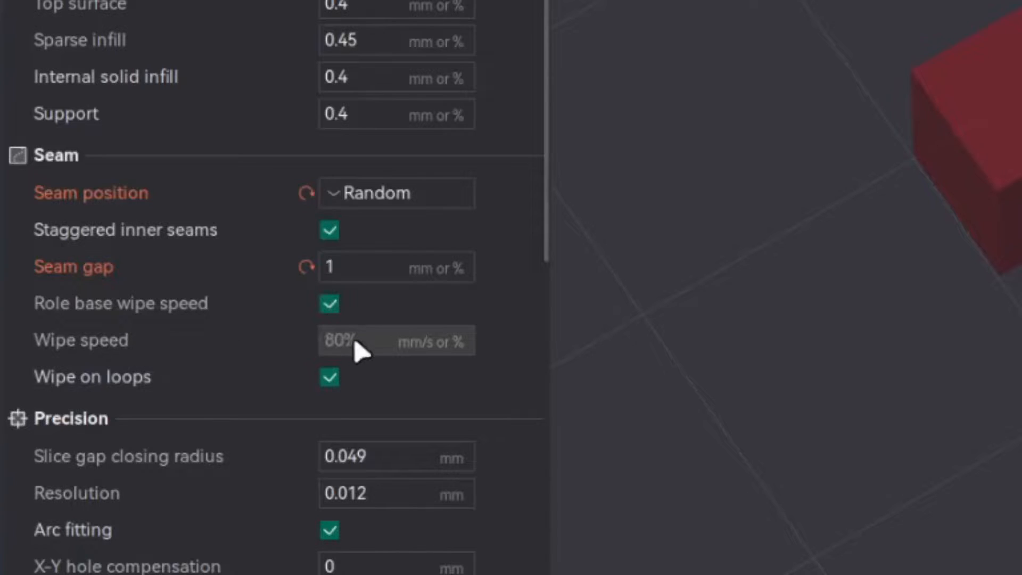
mouse_move(356, 345)
left_click(328, 308)
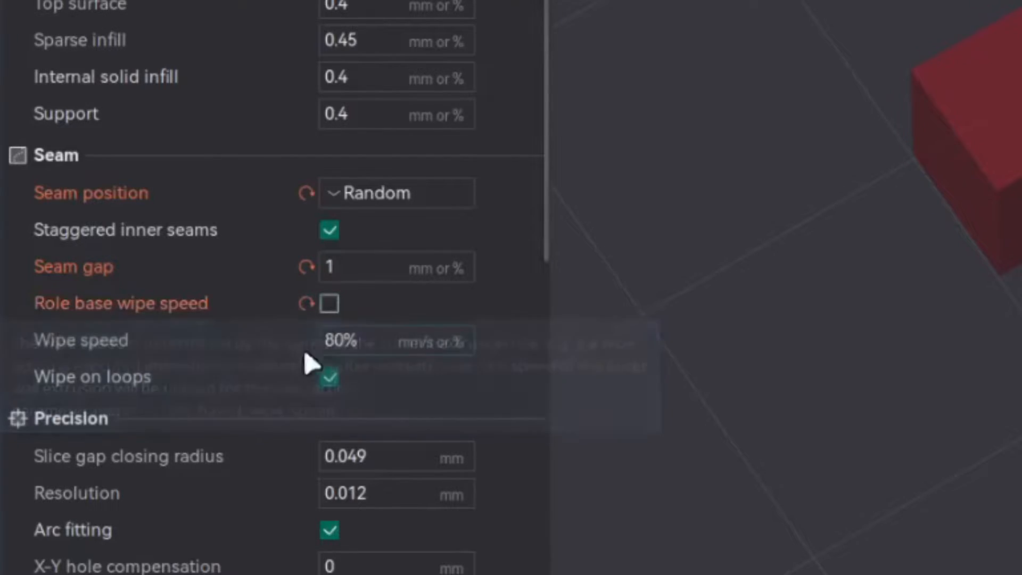
left_click_drag(369, 341, 262, 340)
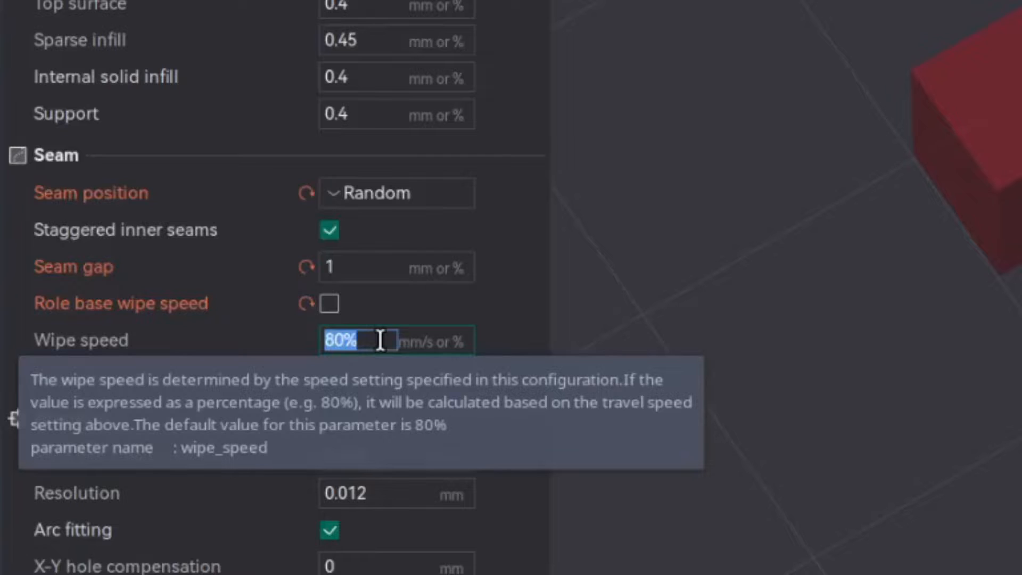
left_click(380, 341)
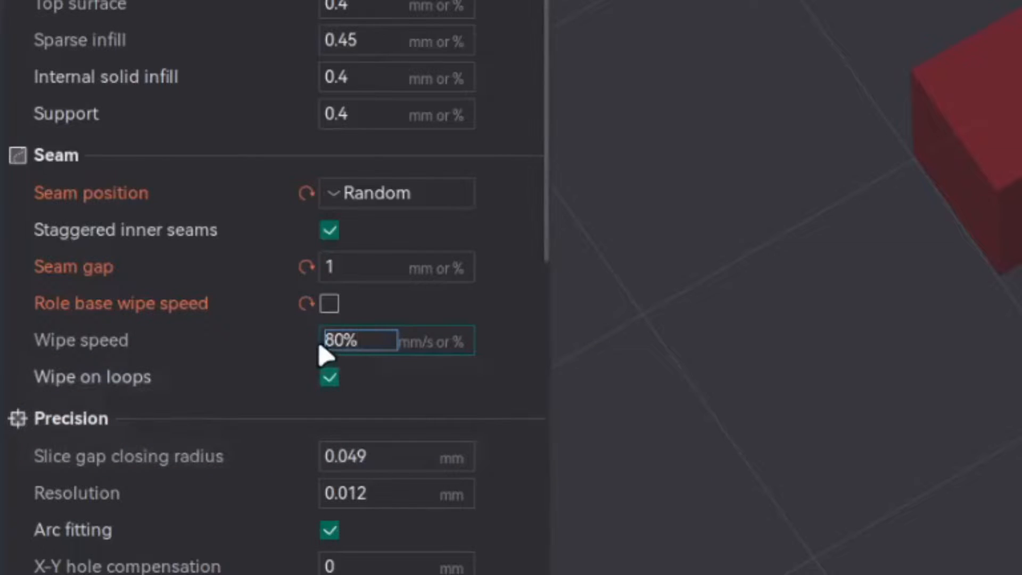
left_click_drag(371, 343, 296, 353)
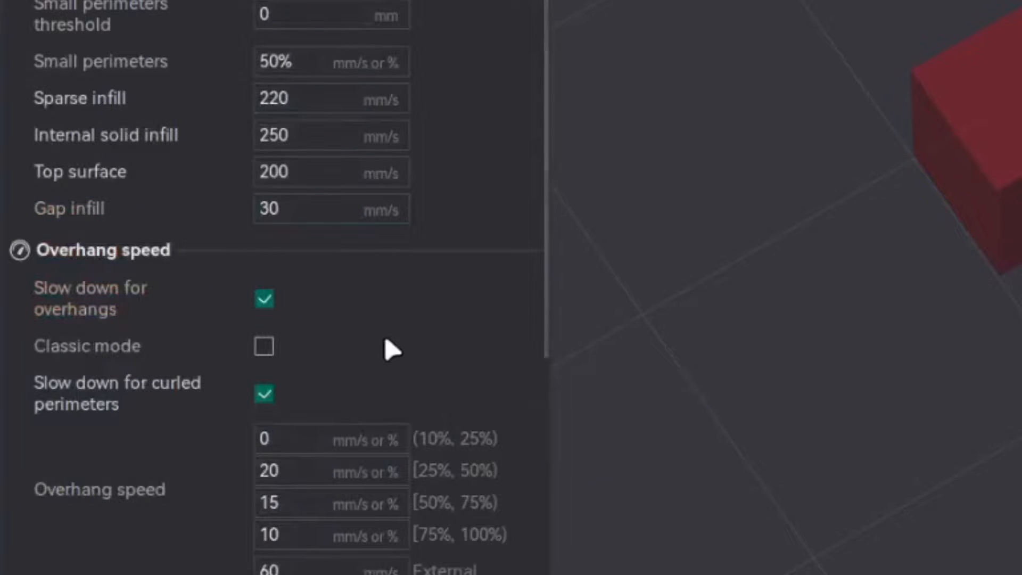
- Look through the speed settings, return to the seam settings and re-enable role base wipe speed
scroll(391, 348, "down", 5)
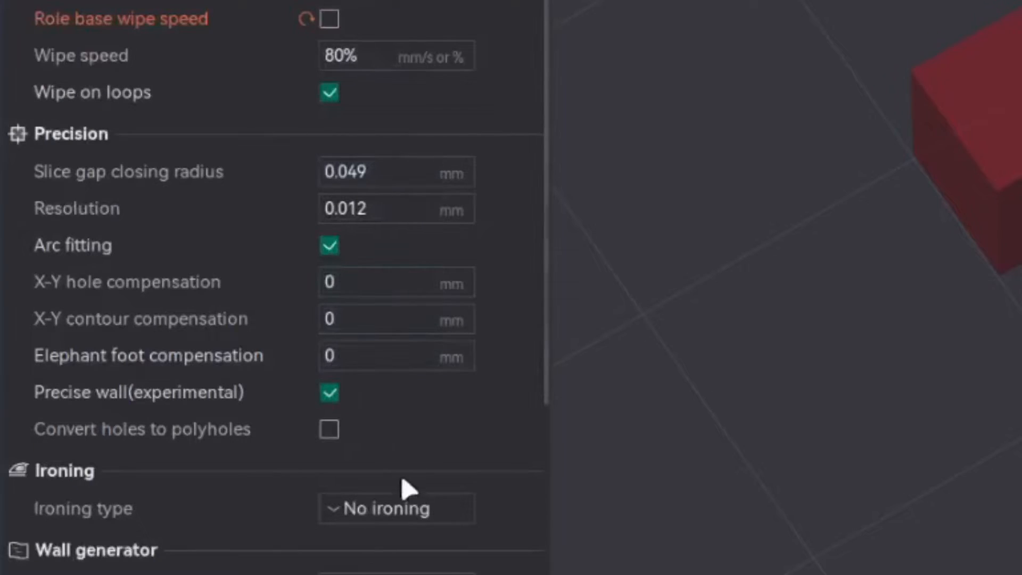
scroll(365, 403, "down", 2)
scroll(365, 404, "up", 3)
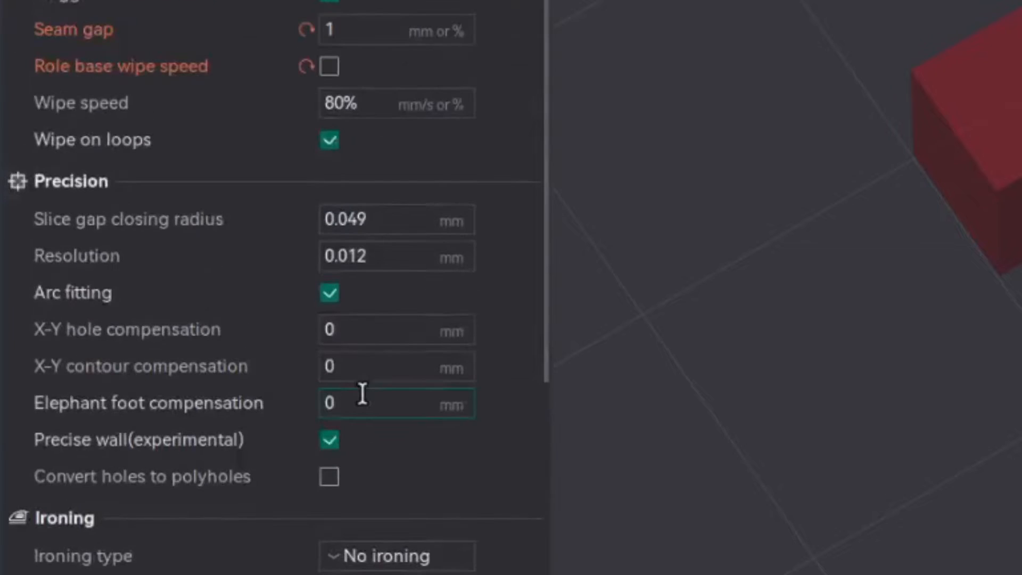
scroll(370, 126, "up", 2)
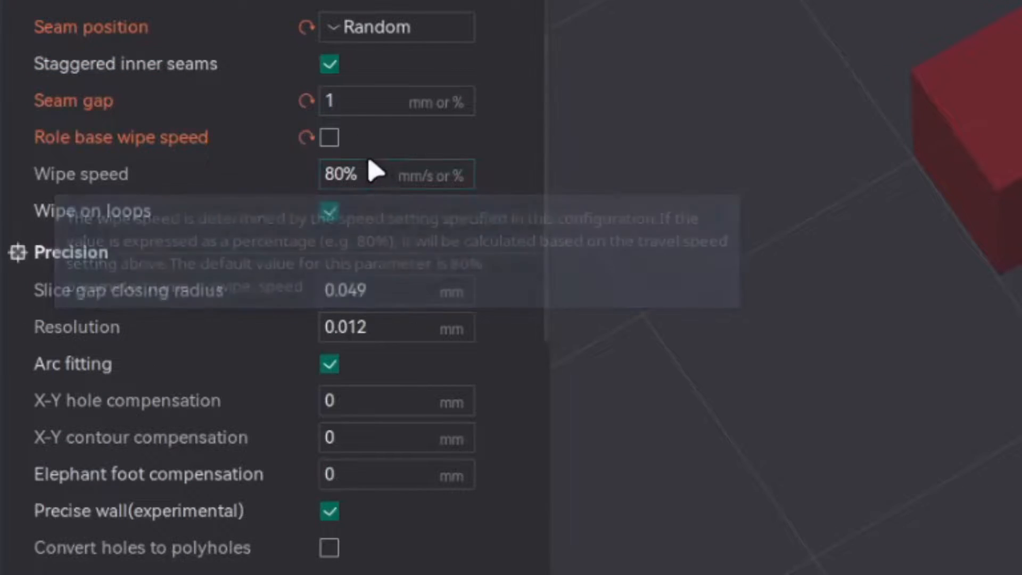
left_click(332, 140)
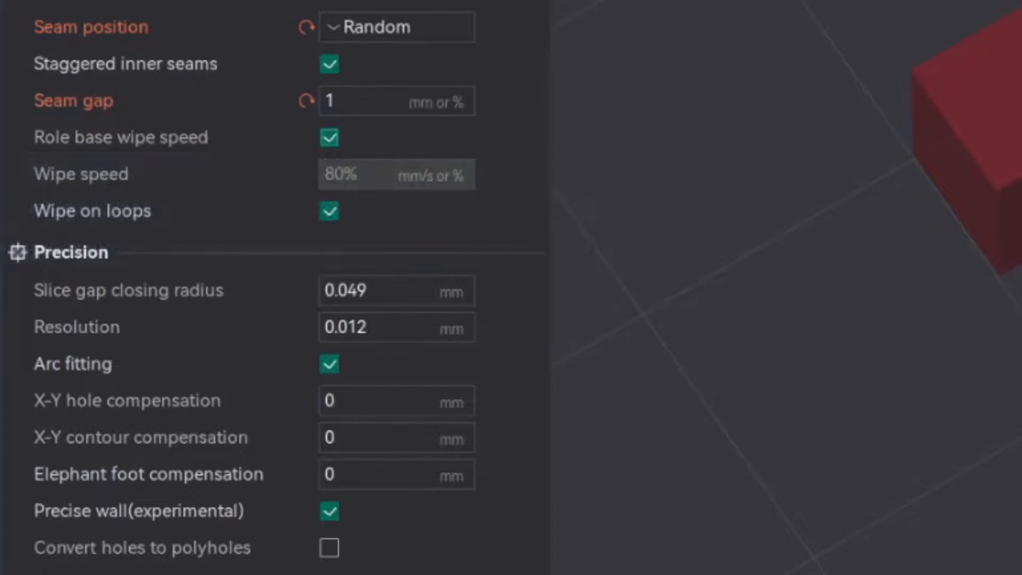
- Slice the plate with wipe on loops enabled and view the wipe move close up at the bar's near corner
left_click_drag(851, 287, 979, 288)
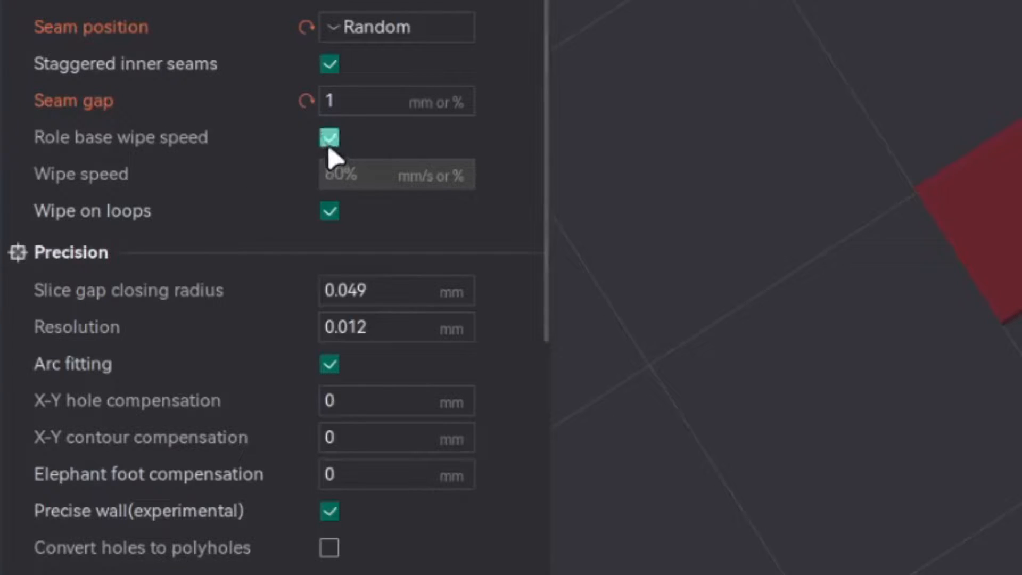
mouse_move(138, 155)
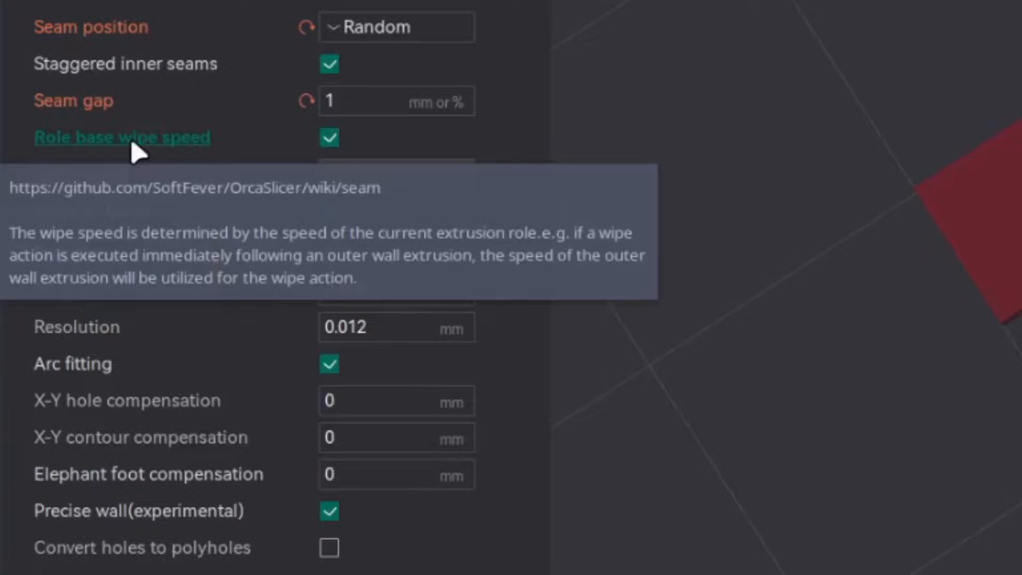
left_click(926, 24)
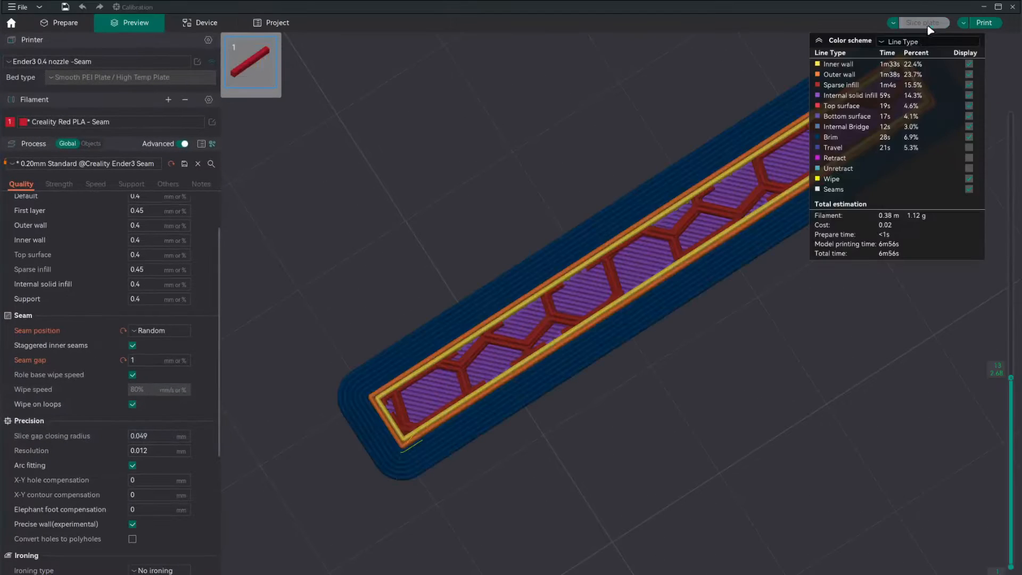
left_click_drag(520, 433, 481, 422)
scroll(481, 422, "up", 6)
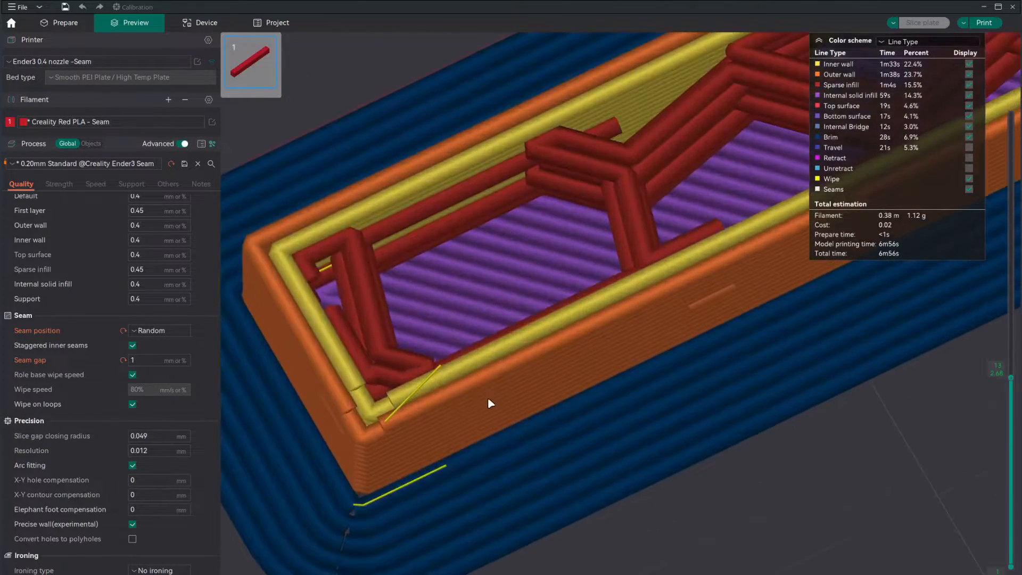
right_click_drag(490, 403, 568, 380)
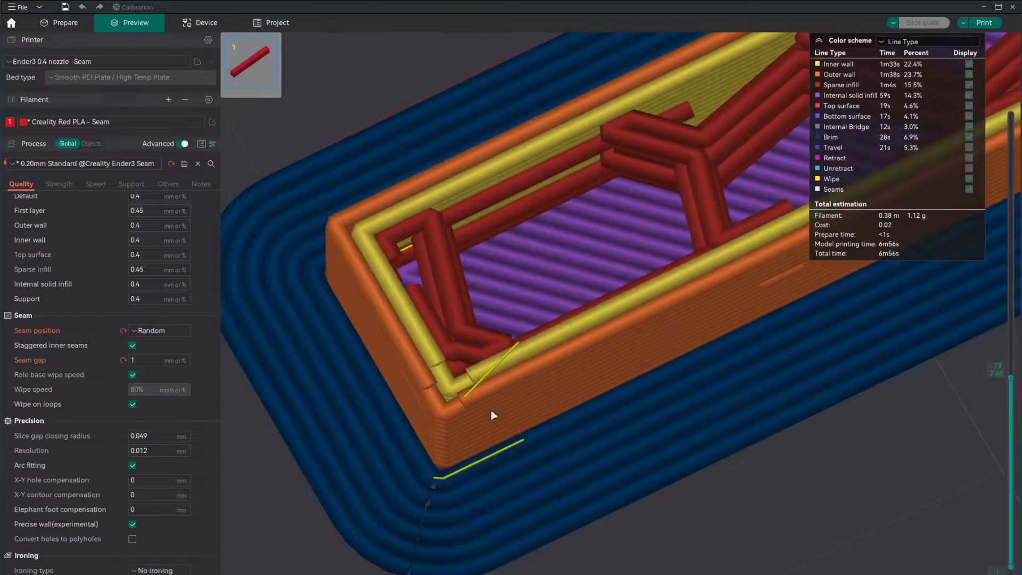
- Step the toolpath preview of layer 13 backward and forward to examine the wall, wipe and infill moves at the corner
key("Left")
key("Left")
key("Left")
key("Left")
key("Left")
key("Left")
key("Left")
key("Left")
key("Left")
key("Left")
key("Left")
key("Left")
key("Left")
key("Left")
key("Left")
key("Left")
key("Left")
key("Left")
key("Left")
key("Left")
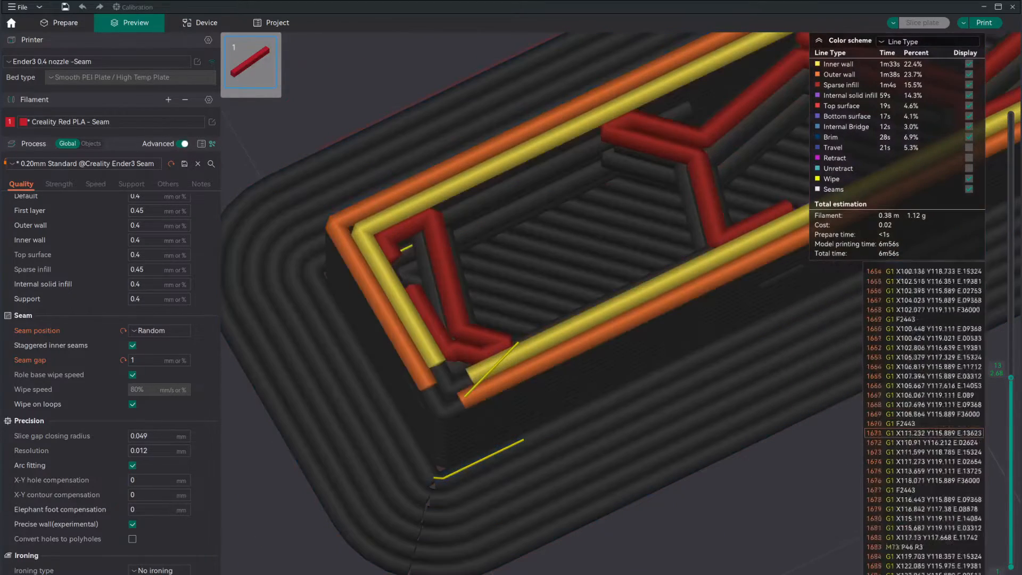
key("Right")
key("Right")
key("Right")
key("Right")
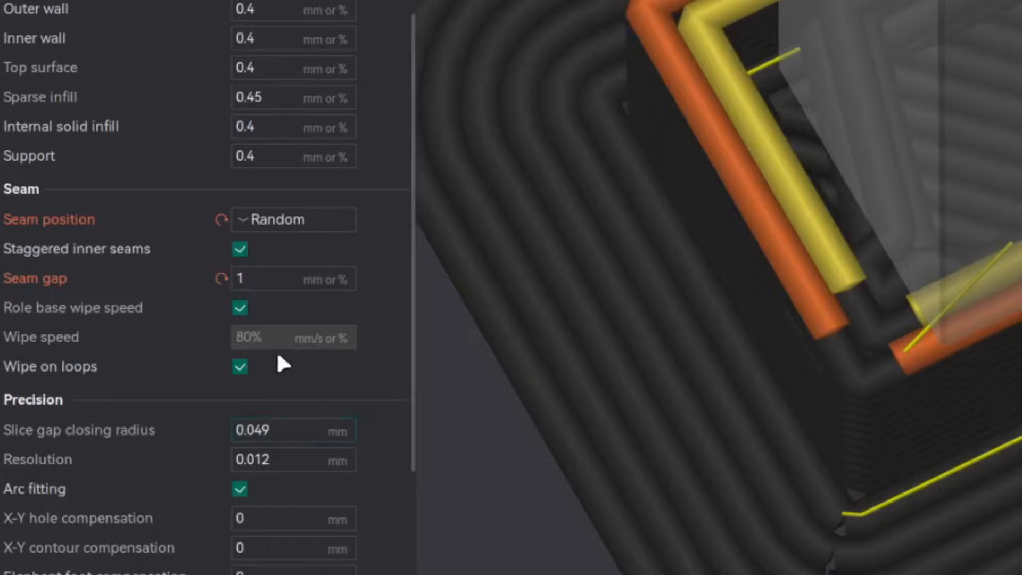
- Turn off role base wipe speed, set the wipe speed to 100 and slice the plate
left_click(240, 307)
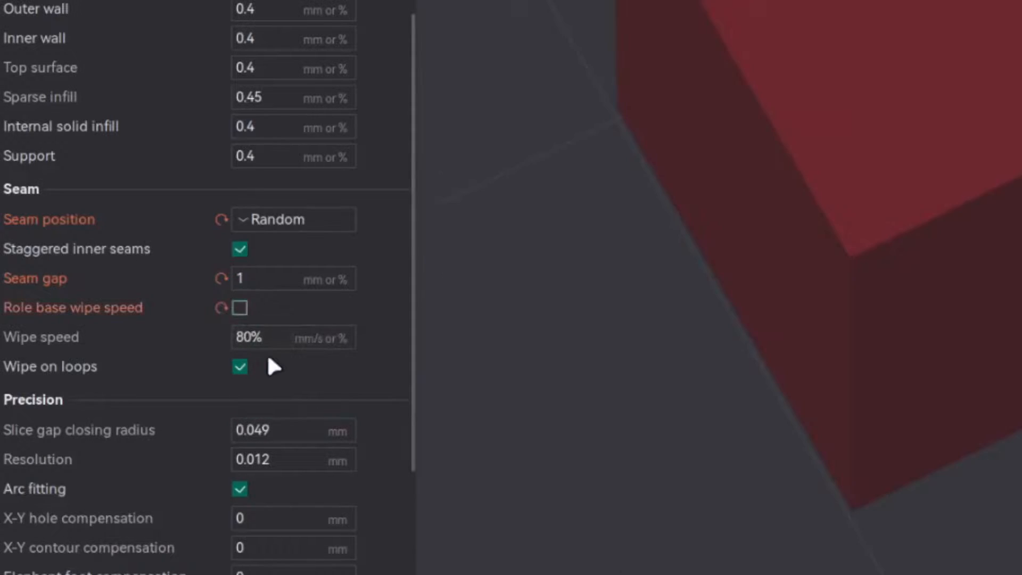
double_click(279, 339)
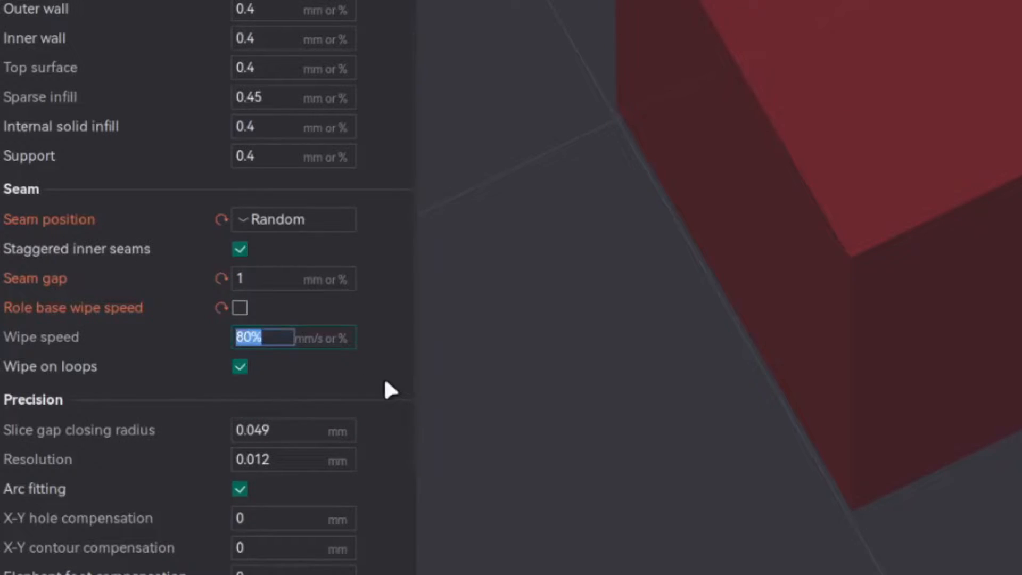
type("100")
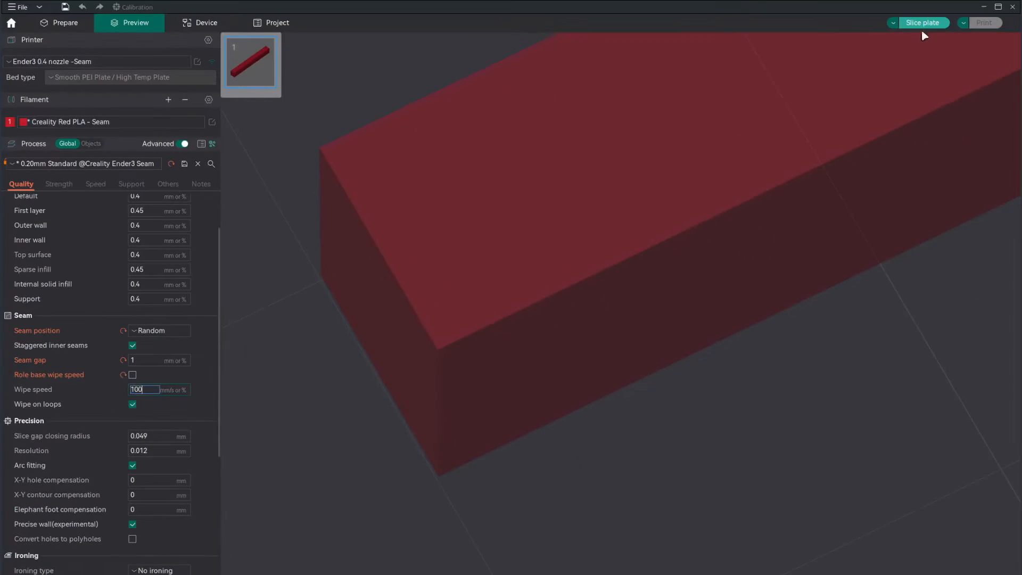
left_click(925, 23)
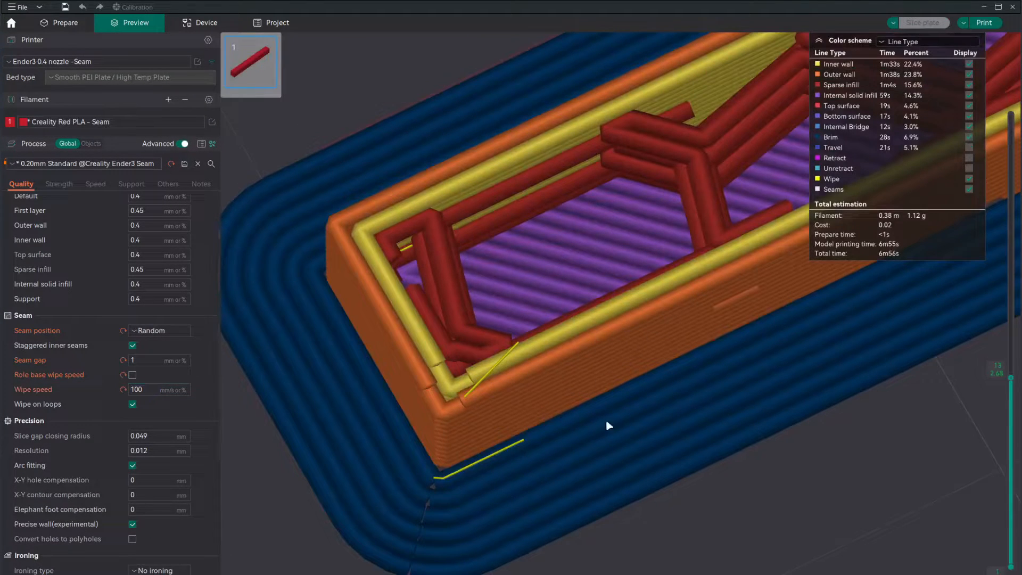
- Step the layer's toolpath preview backward five moves to examine the wipe move at the bar's near corner
key("Left")
key("Left")
key("Left")
key("Left")
key("Left")
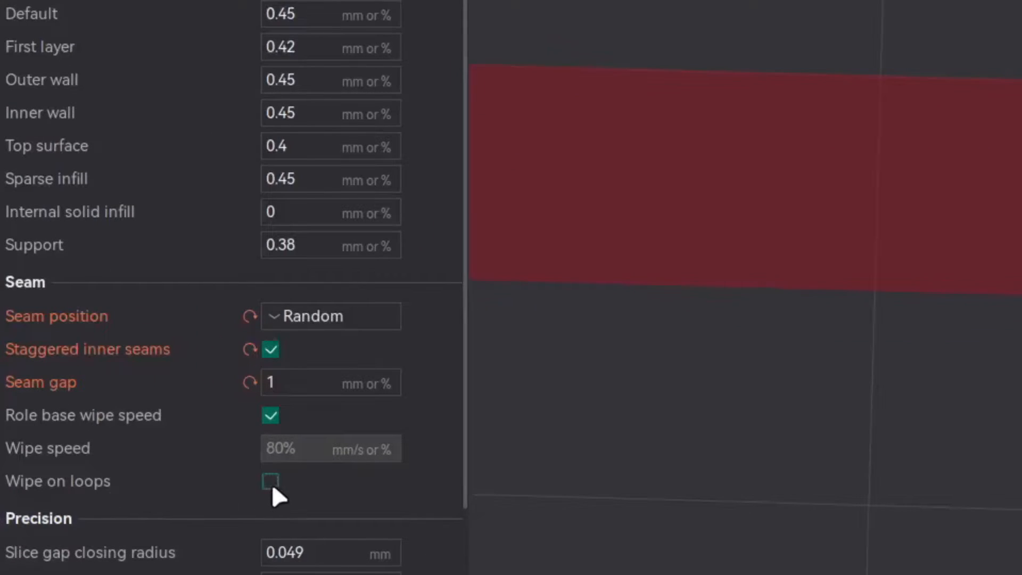
- Slice the plate with wipe on loops enabled and view the wipe move at the outer wall seam close up
left_click(271, 481)
left_click(797, 25)
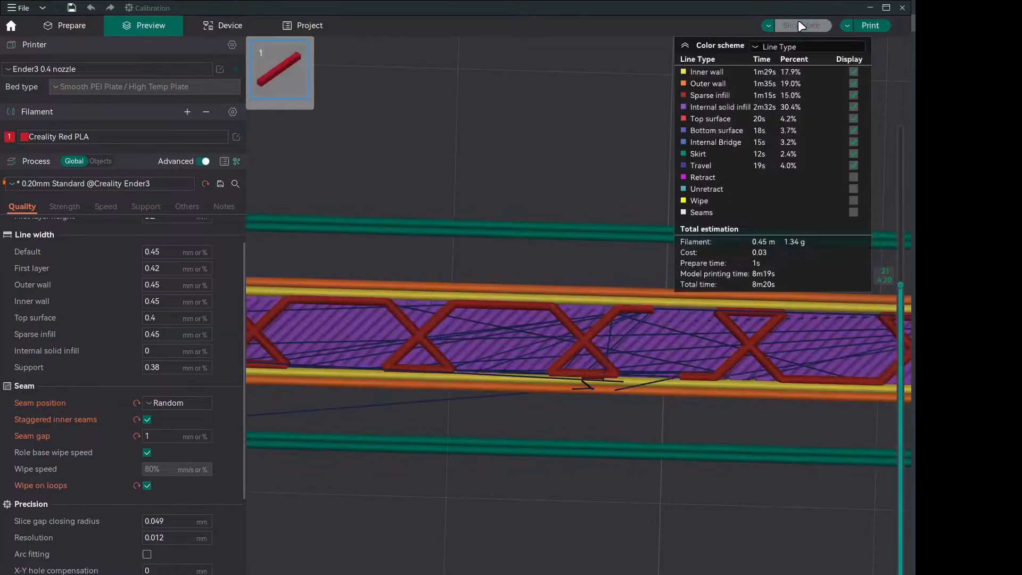
scroll(605, 413, "up", 5)
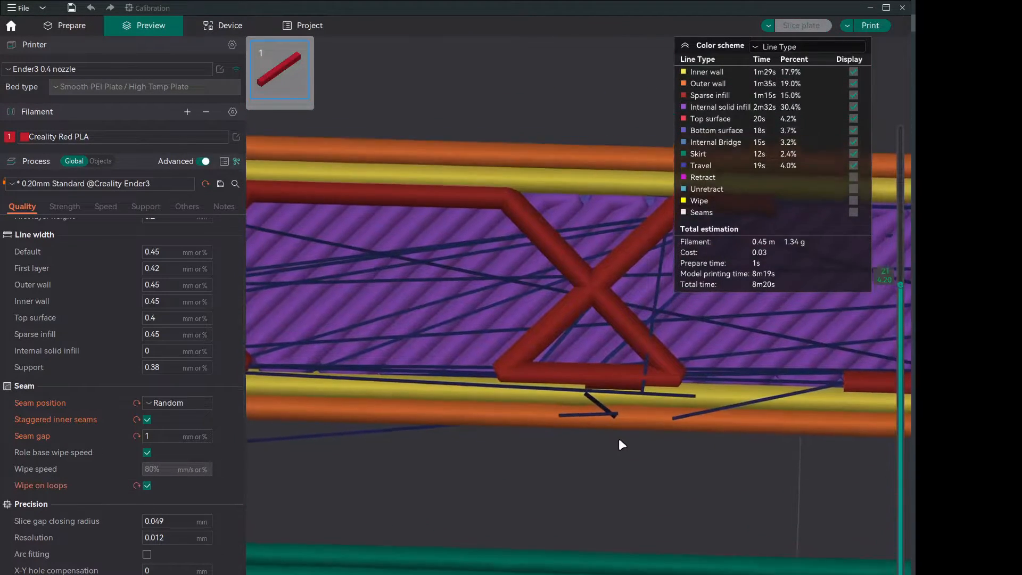
left_click_drag(619, 439, 612, 446)
scroll(606, 450, "up", 6)
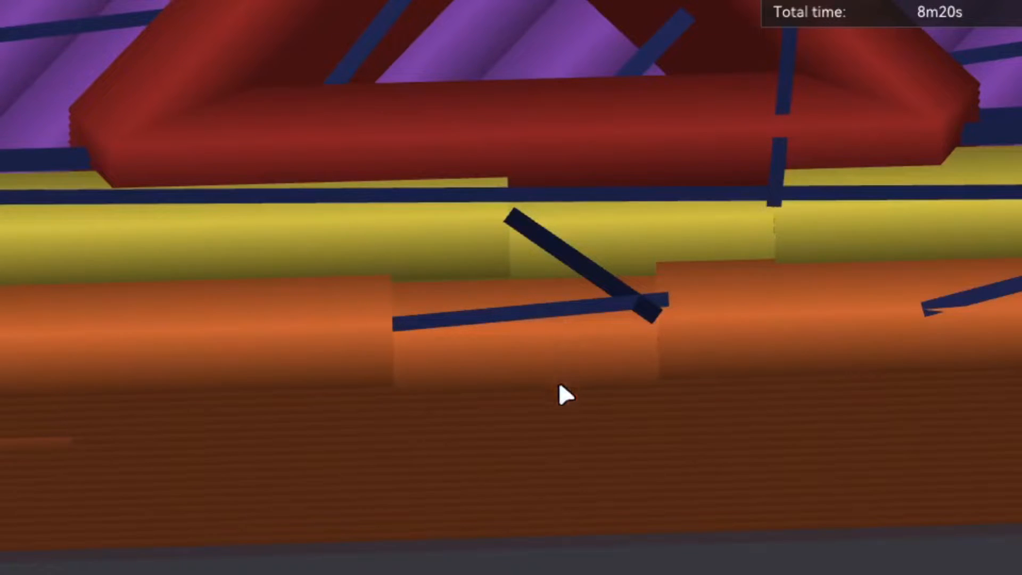
left_click_drag(558, 384, 555, 403)
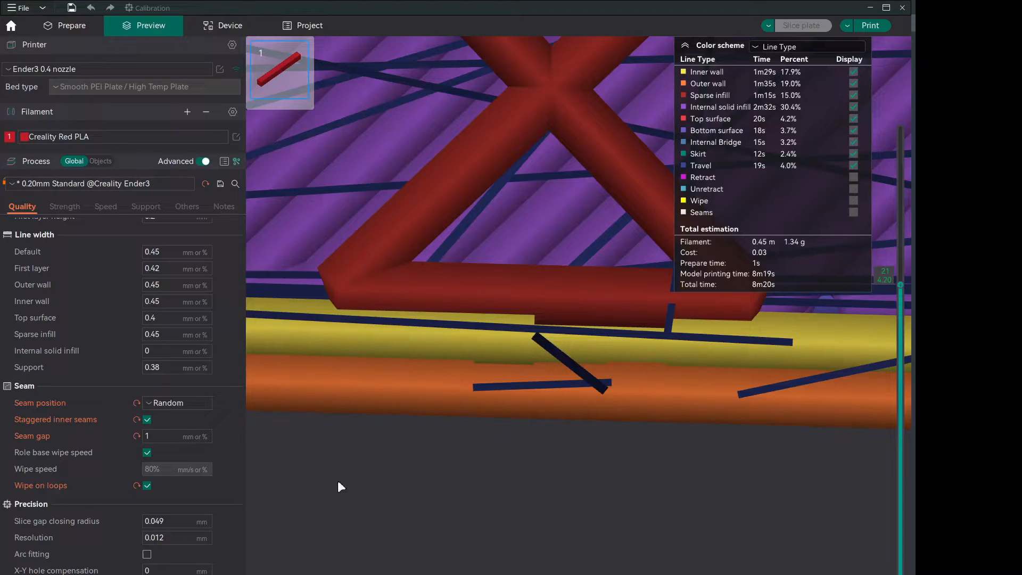
- Slice the plate with wipe on loops disabled for comparison, and re-slice it with the option enabled again
left_click(148, 485)
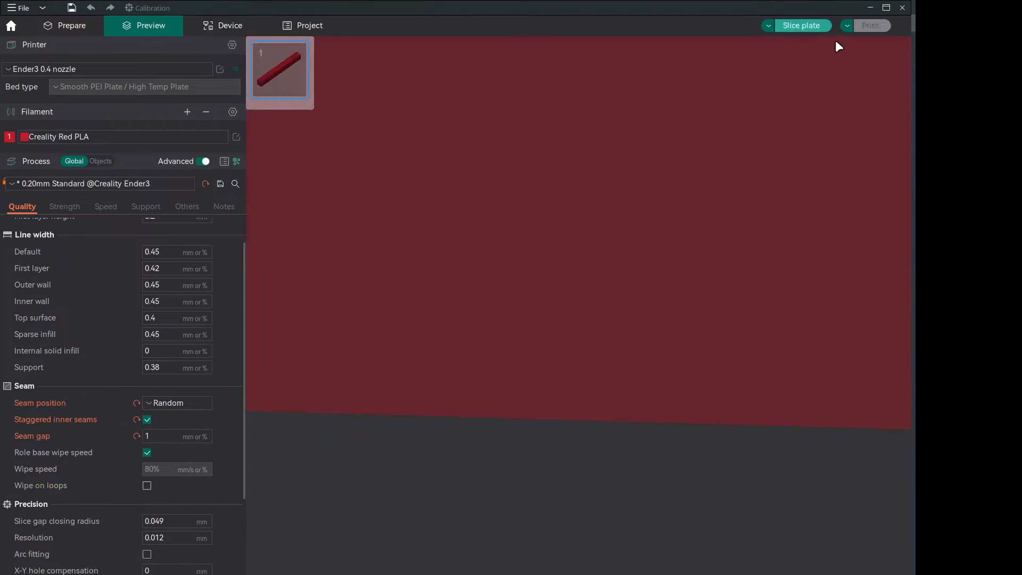
left_click(810, 26)
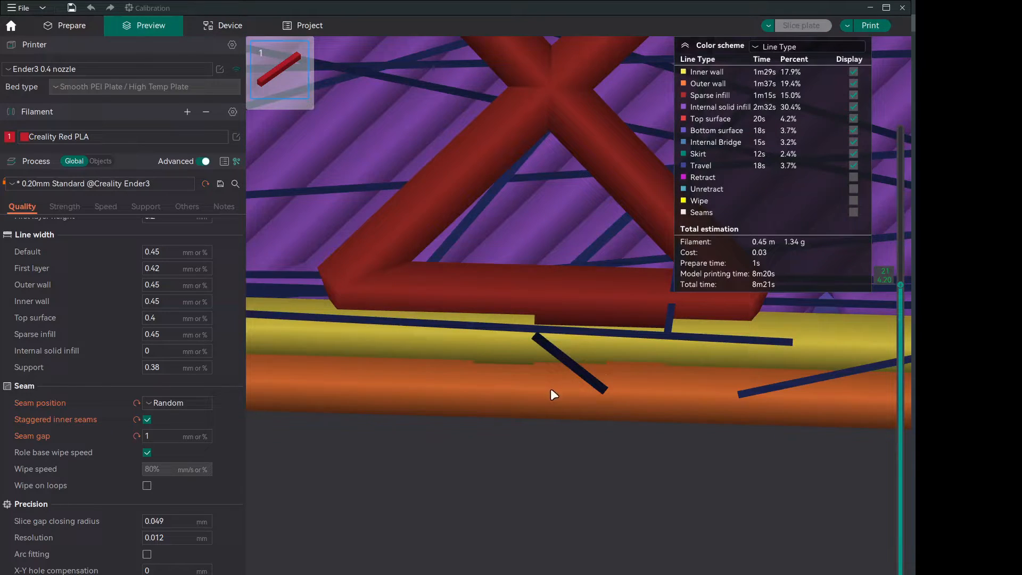
left_click(146, 486)
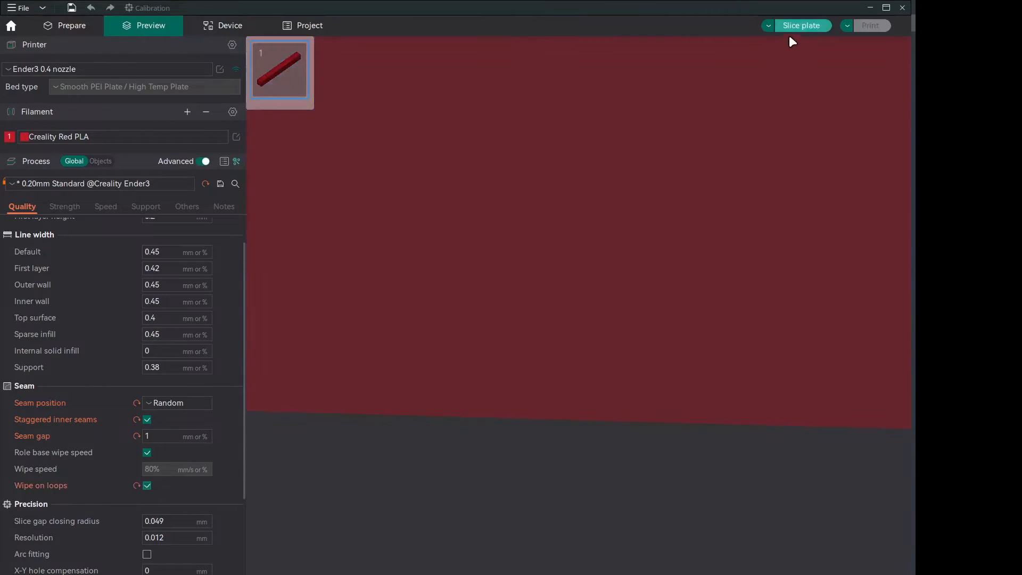
left_click(791, 31)
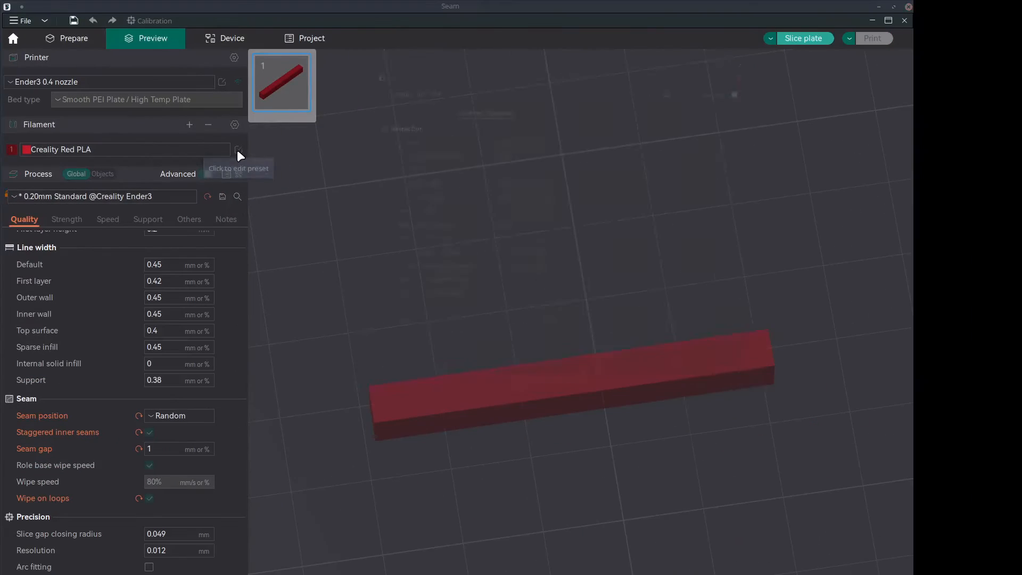
- Override the filament's retraction settings with wipe while retracting on, wipe distance 1 mm and retract amount before wipe 100%
left_click(549, 218)
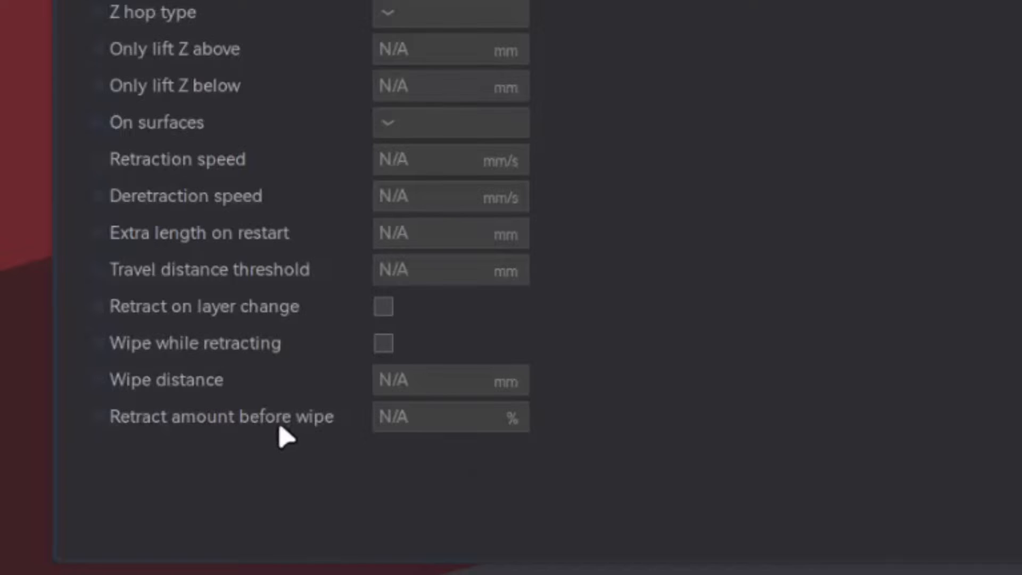
left_click(97, 343)
left_click(98, 379)
left_click(97, 416)
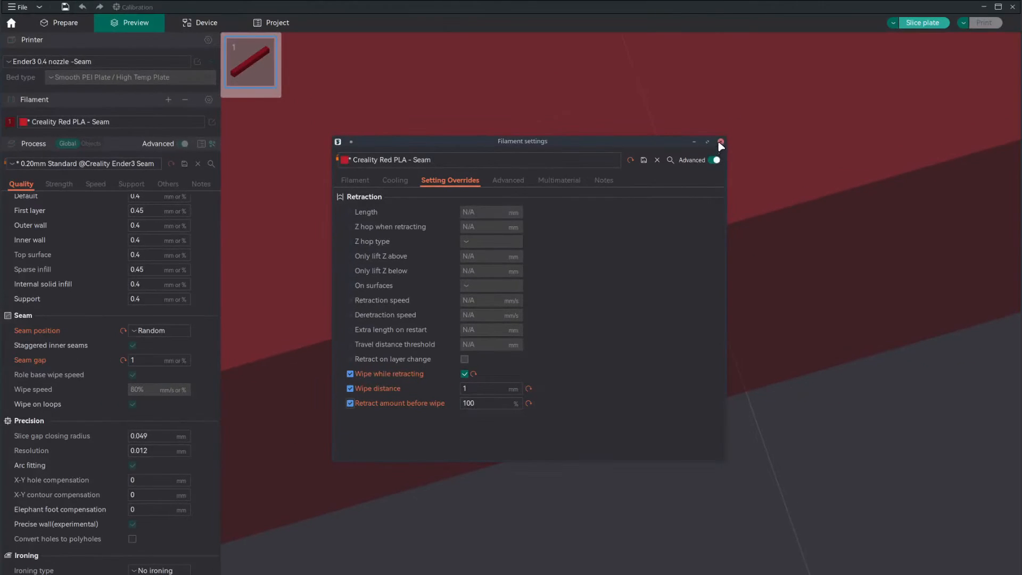
left_click(721, 142)
- Slice the plate with the filament overrides and view the retract point at the outer wall seam close up
left_click(922, 24)
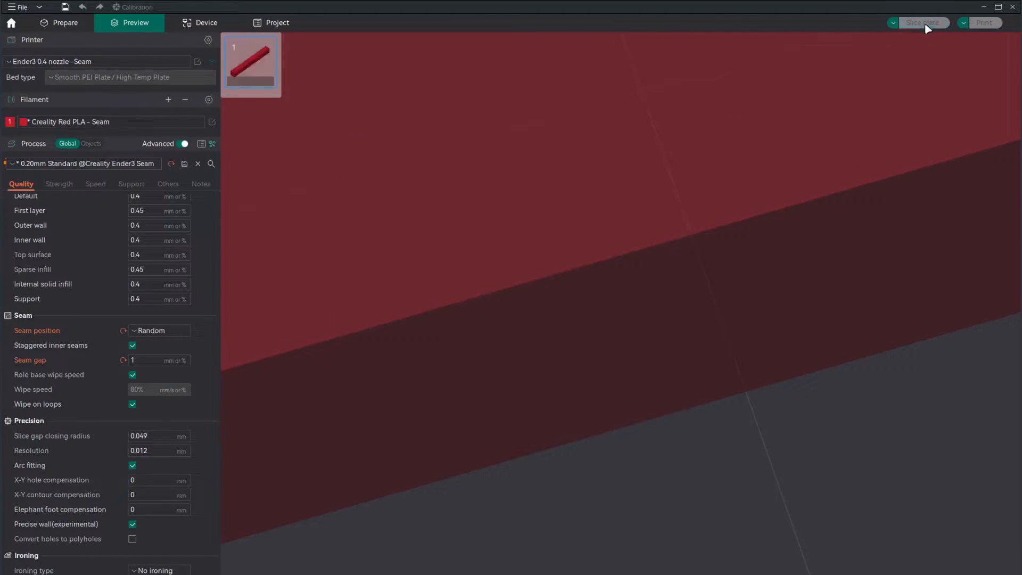
scroll(611, 413, "up", 1)
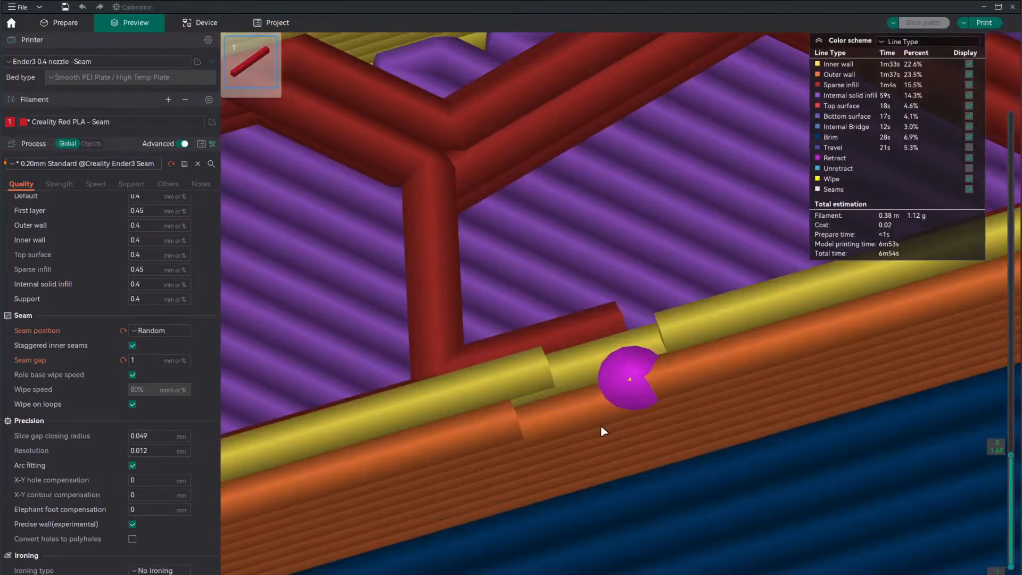
mouse_move(575, 430)
left_mouse_down()
mouse_move(566, 424)
mouse_move(573, 432)
left_mouse_up()
right_click_drag(573, 432, 622, 507)
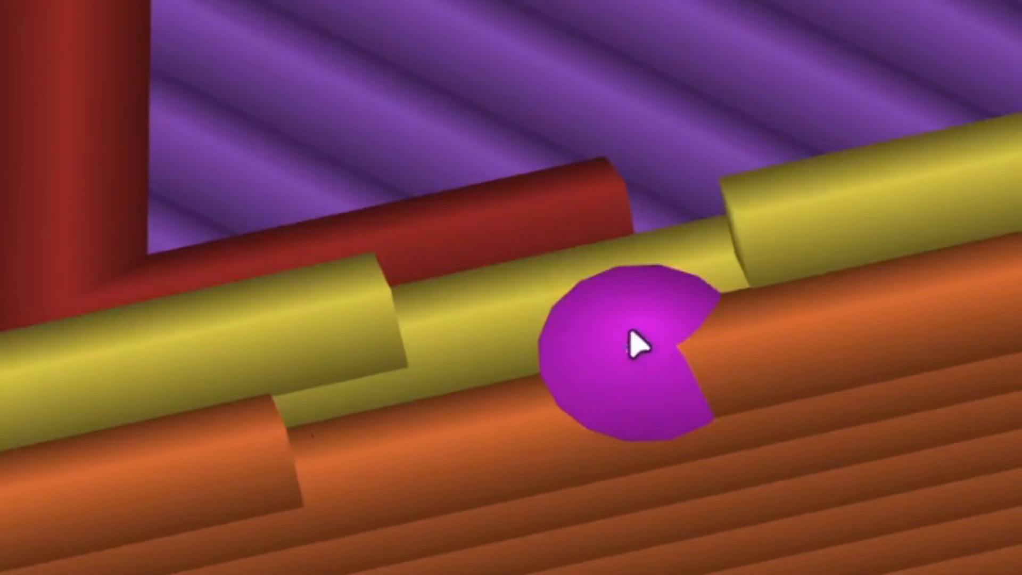
left_click(630, 337)
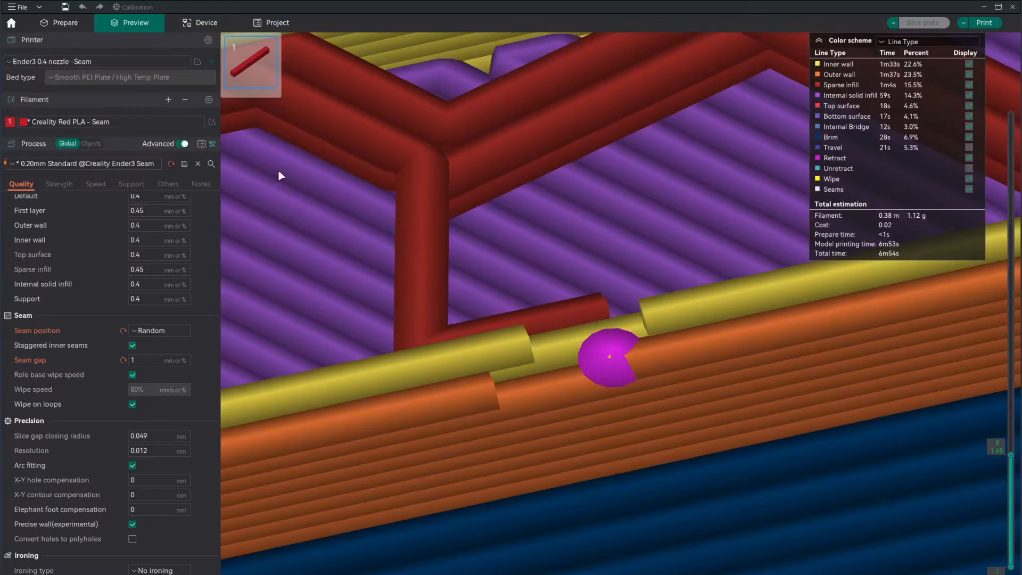
- Review the filament's wipe distance and retract amount before wipe overrides, comparing them with the retract point at the seam
left_click(212, 121)
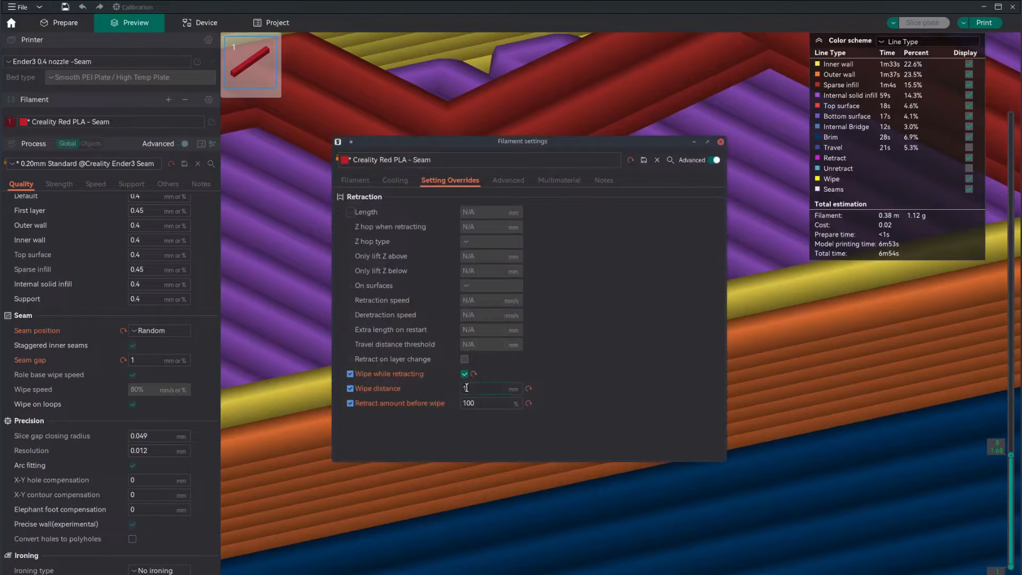
left_click(721, 142)
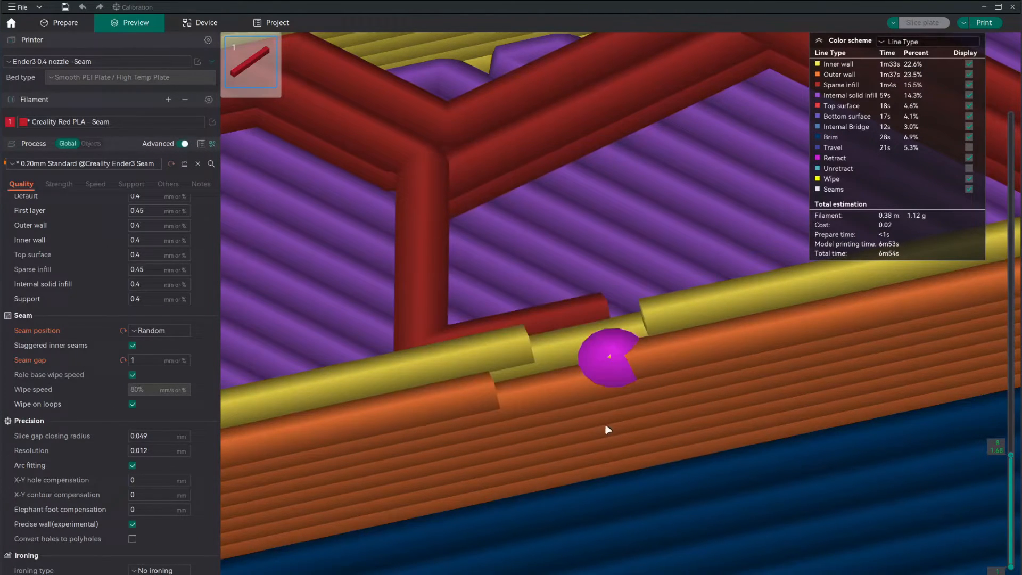
left_click(211, 122)
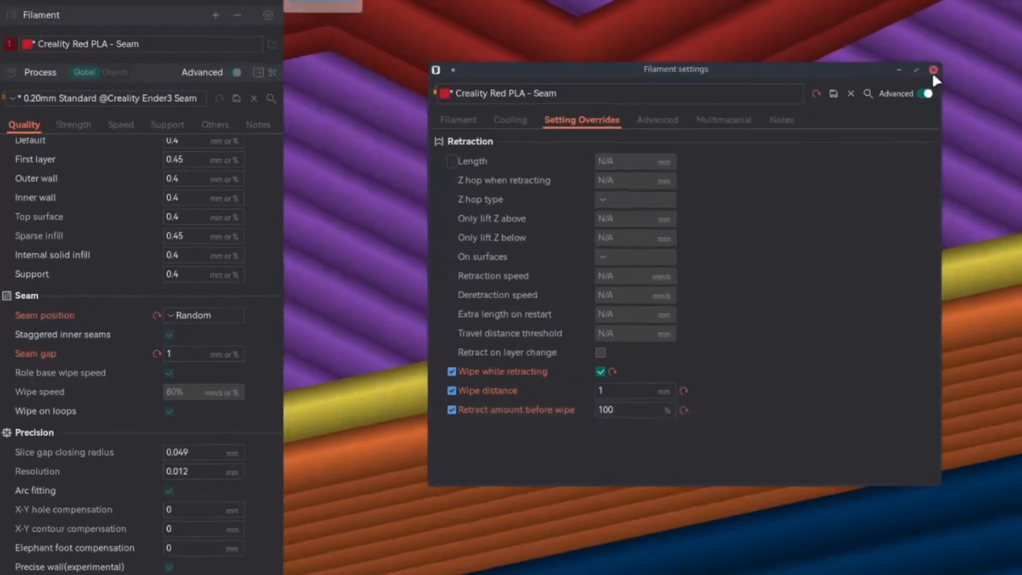
left_click(933, 72)
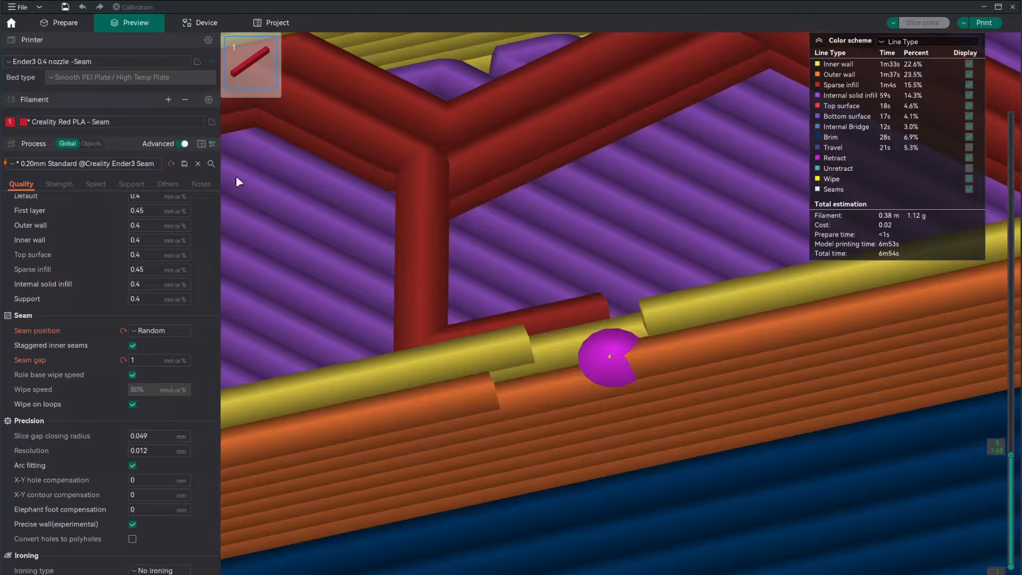
left_click(212, 122)
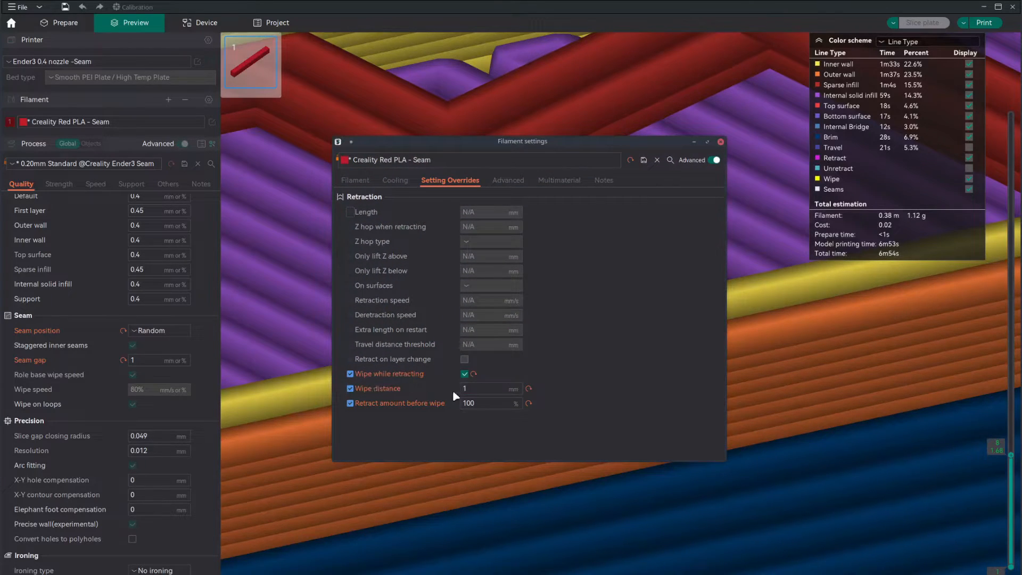
left_click(720, 142)
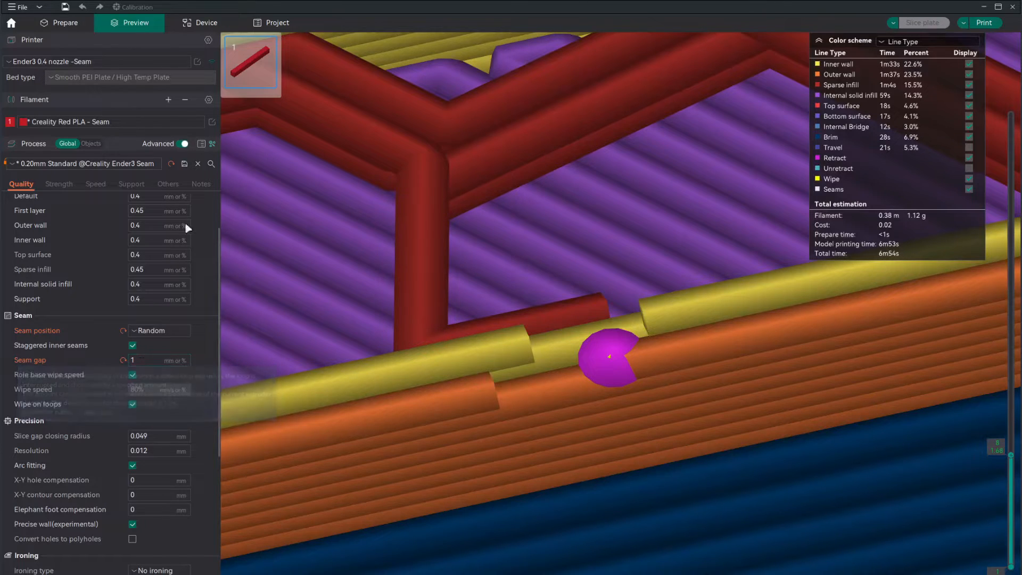
- Re-enter 1 mm as the wipe distance in the filament's retraction overrides
left_click(212, 122)
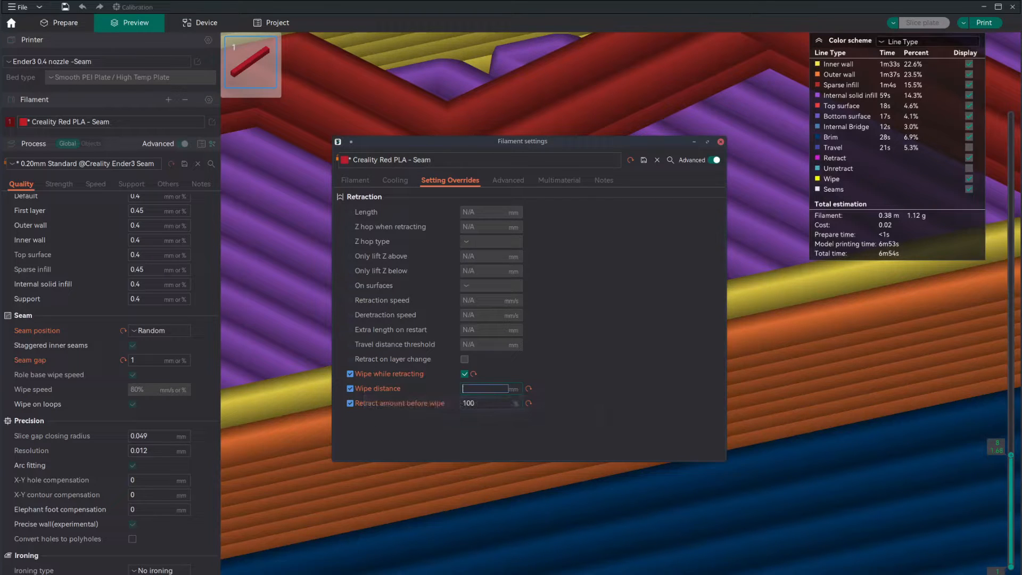
type("1")
left_click(720, 141)
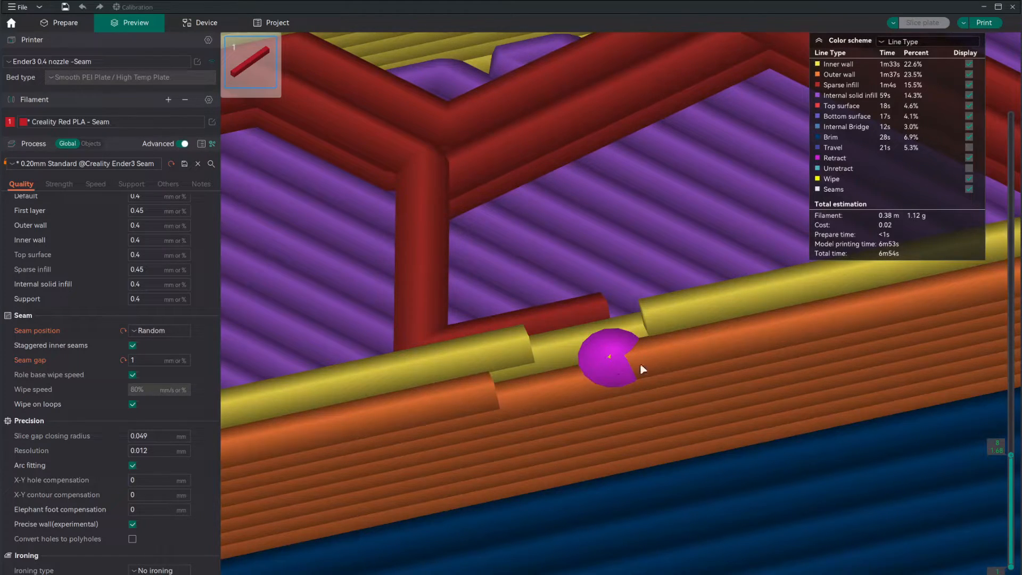
- Step the toolpath preview backward and forward to examine the wipe and retract G-code at the outer wall seam
key("Left")
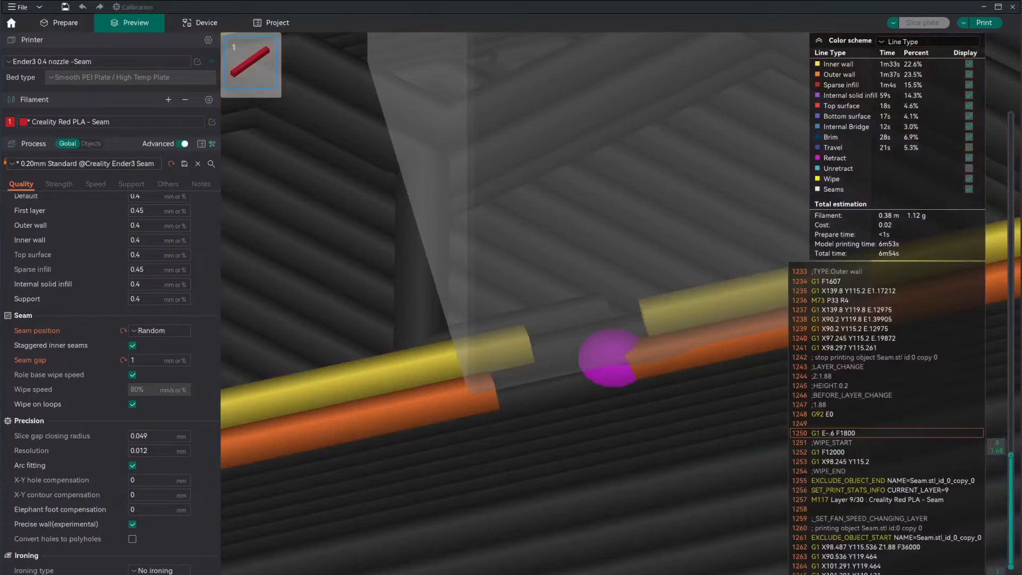
key("Left")
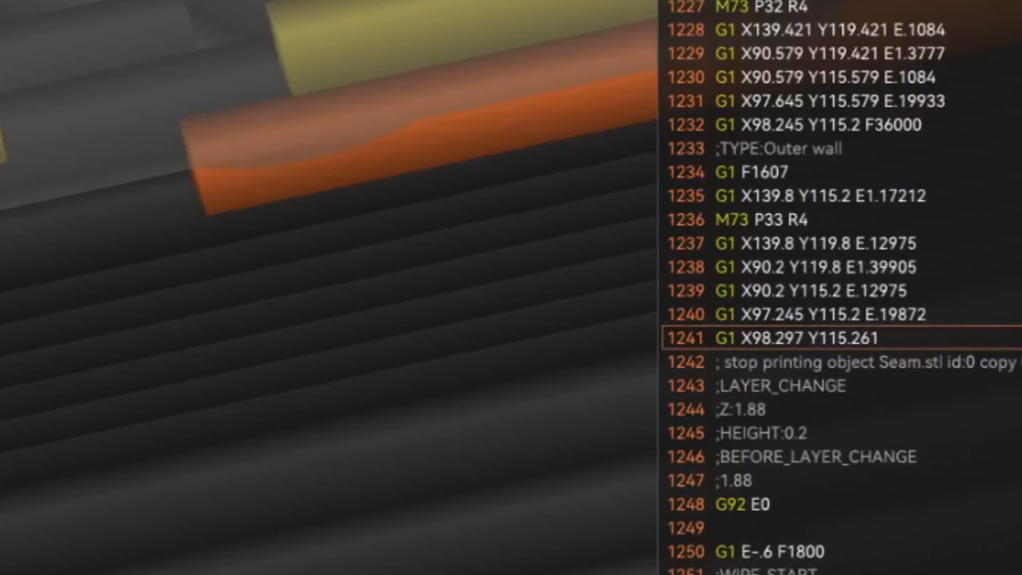
key("Right")
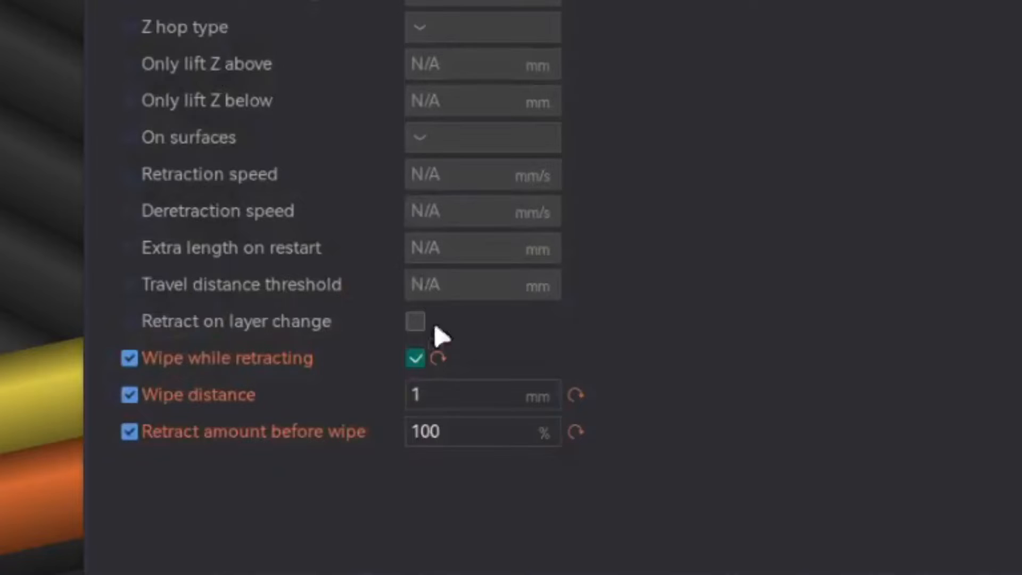
- Check the filament's retract amount before wipe and the retraction length in the printer's extruder settings
left_click(450, 436)
left_click_drag(449, 436, 402, 429)
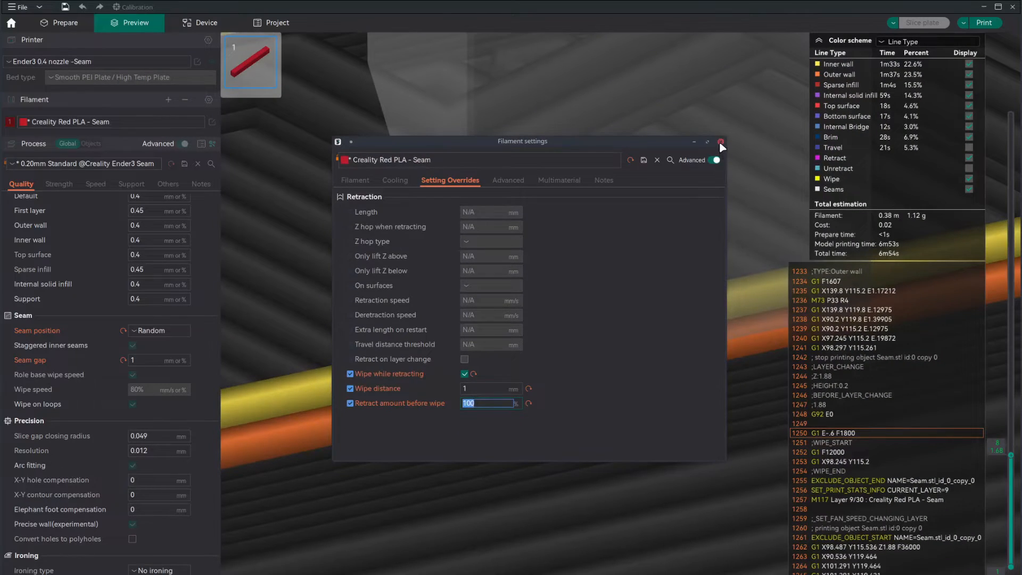
left_click(719, 141)
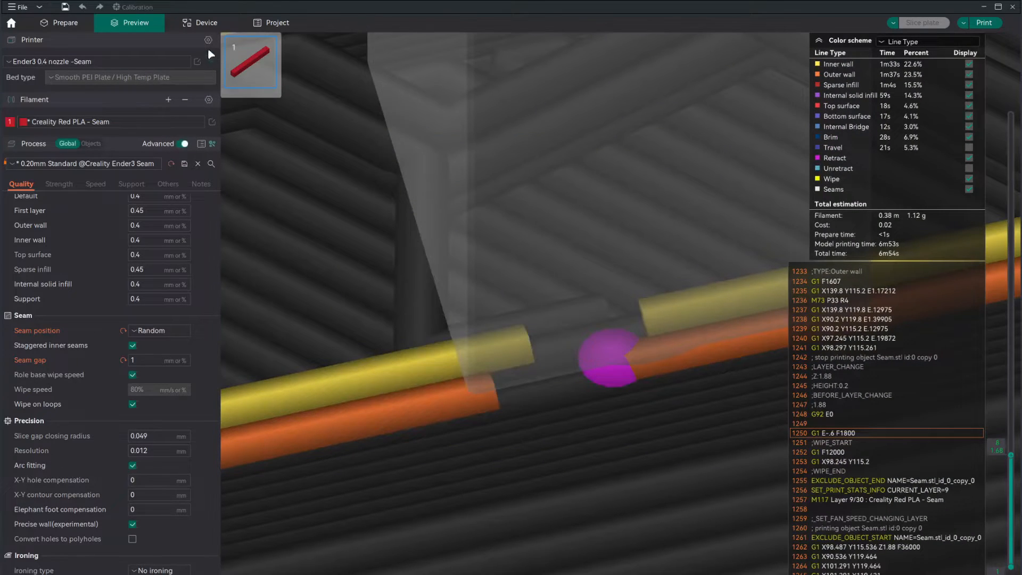
left_click(197, 62)
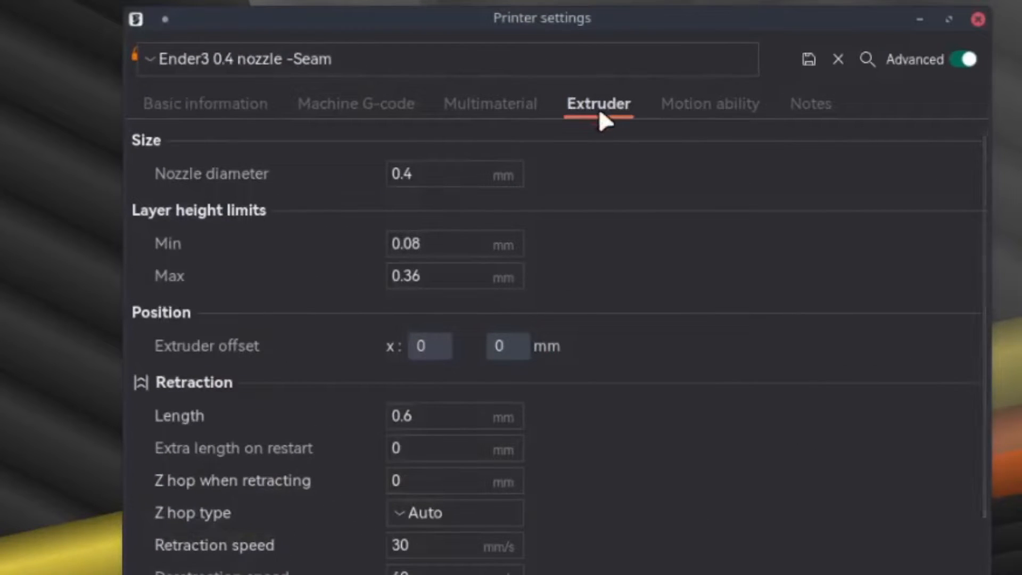
left_click(388, 412)
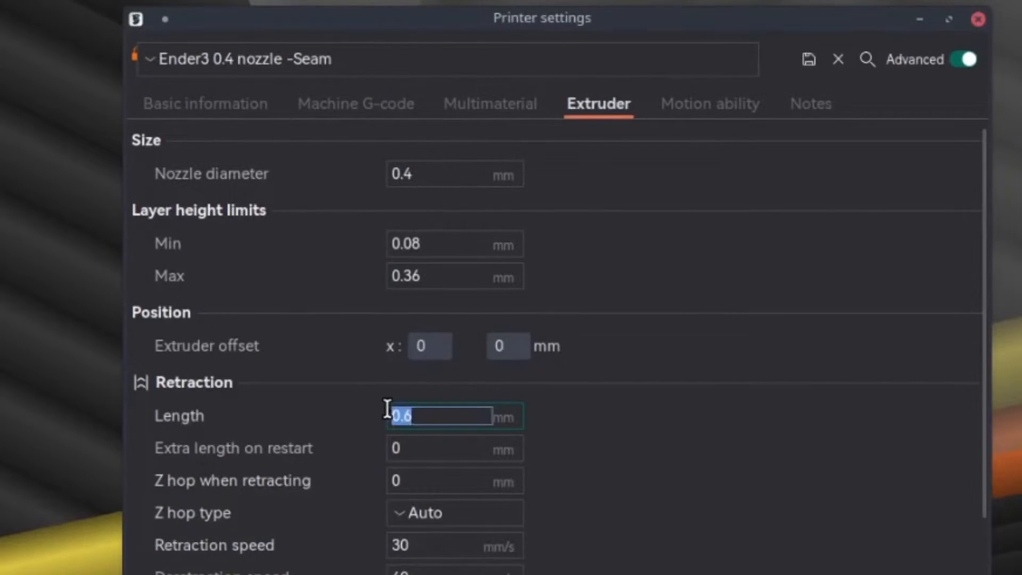
left_click(414, 417)
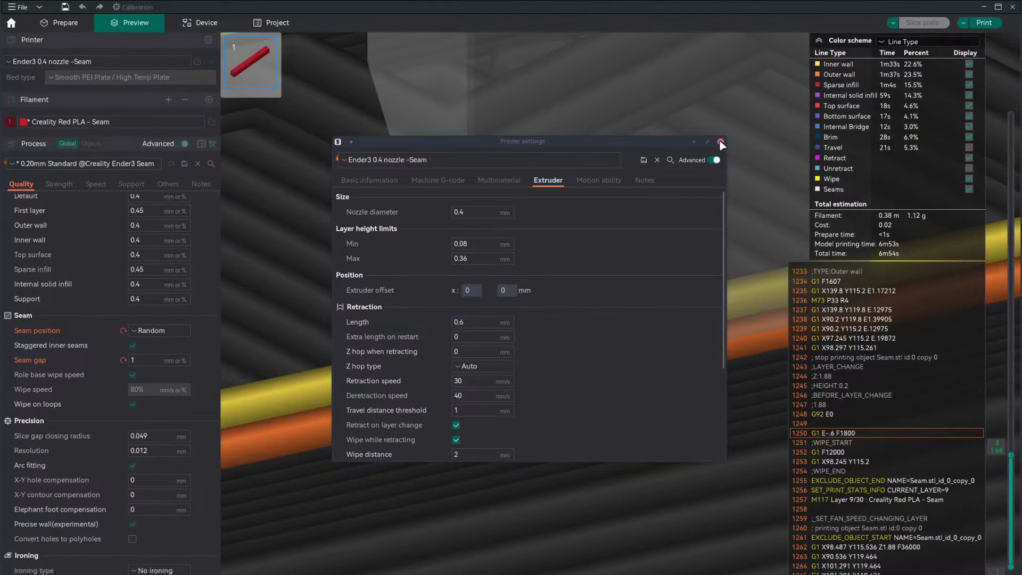
- Check the filament's retract amount before wipe, comparing it with the retract and wipe G-code at the outer wall seam
left_click(977, 19)
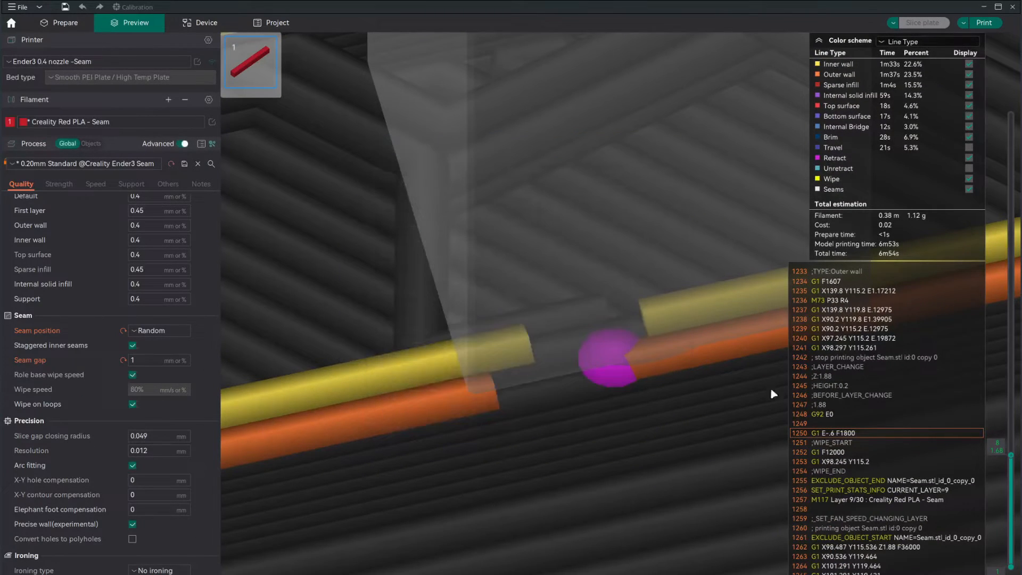
left_click(211, 122)
double_click(484, 404)
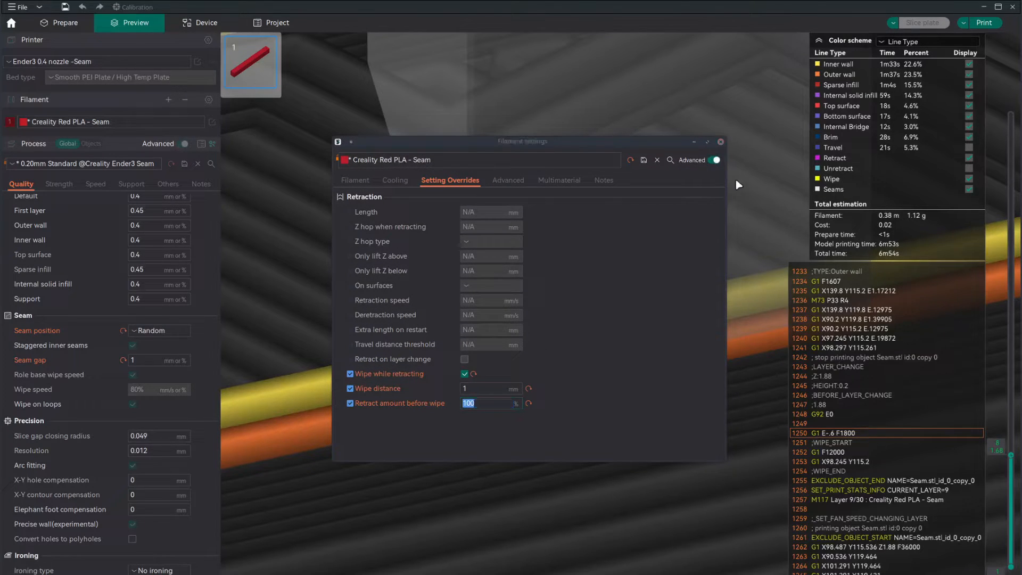
left_click(721, 141)
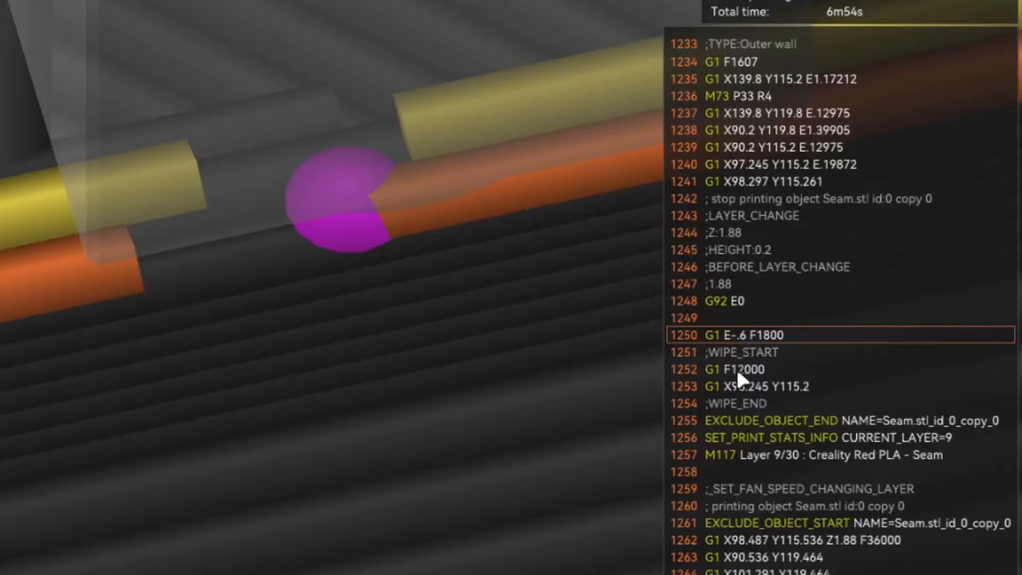
key("Right")
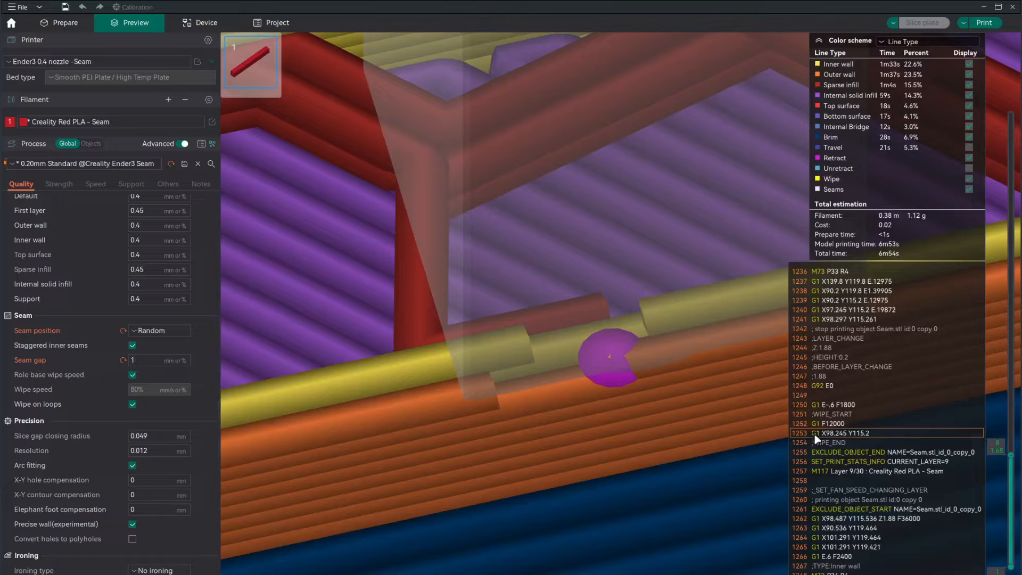
- Set the wipe distance in the filament's retraction overrides to 2 mm and re-slice the plate
left_click(212, 124)
left_click(407, 423)
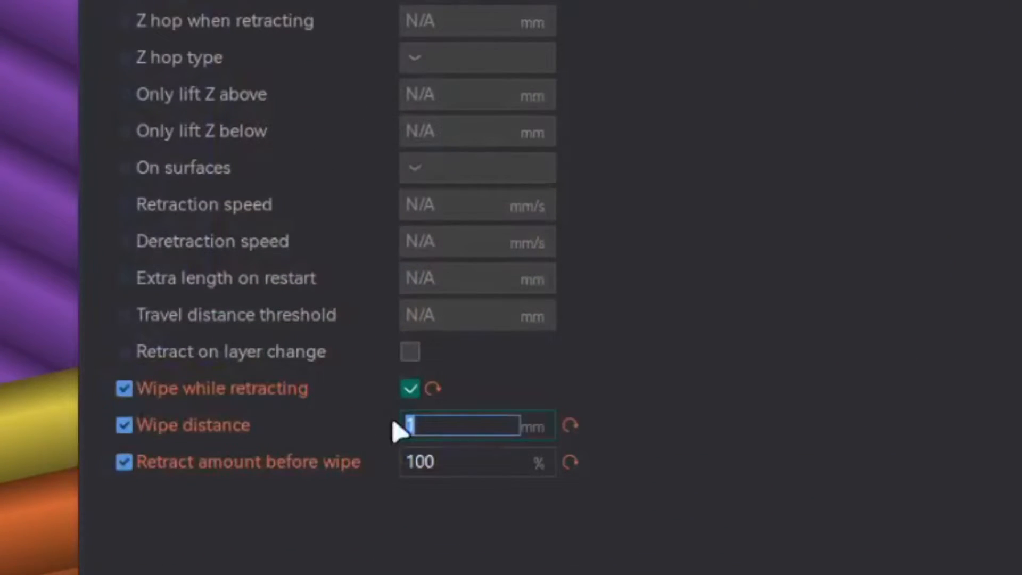
type("2")
left_click(876, 187)
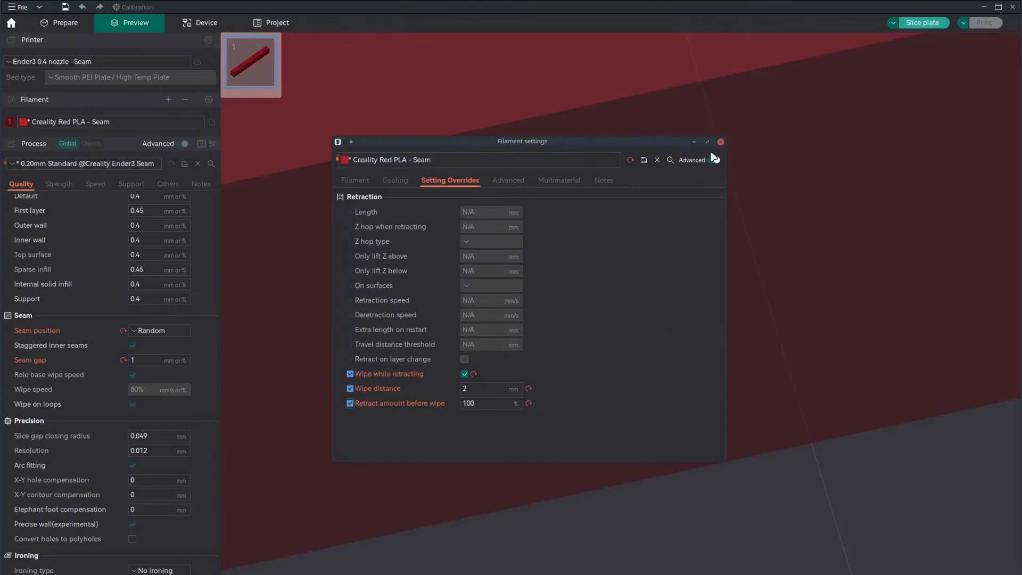
left_click(720, 142)
left_click(921, 23)
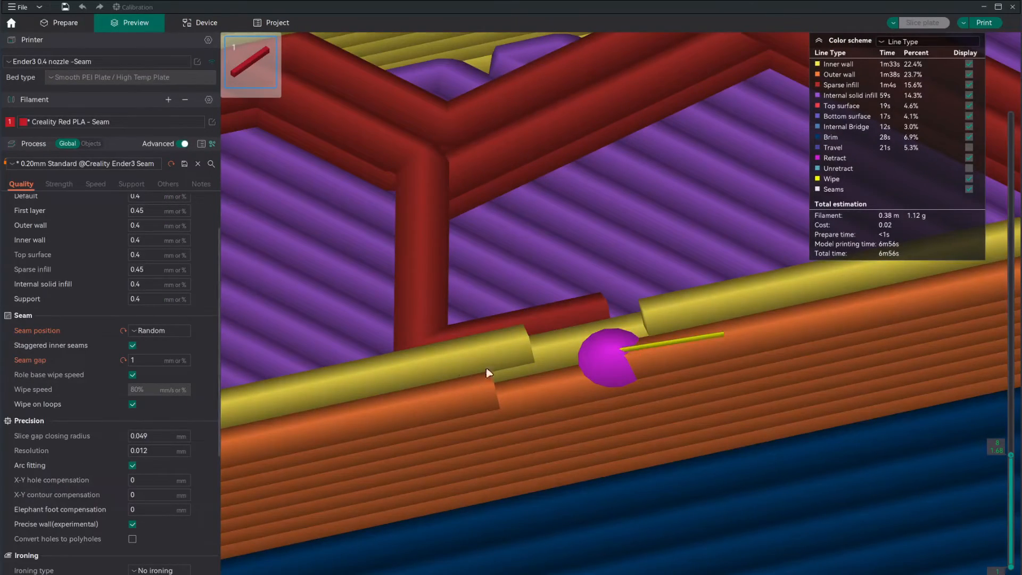
- Review the filament's retraction overrides and step through the seam toolpath to examine the retract and longer wipe G-code
left_click(210, 121)
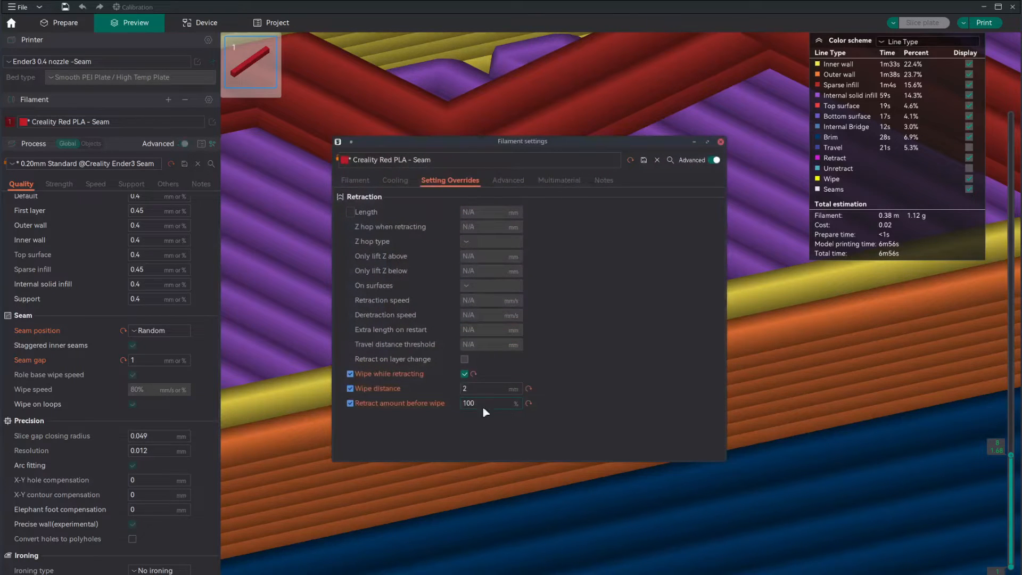
left_click(720, 142)
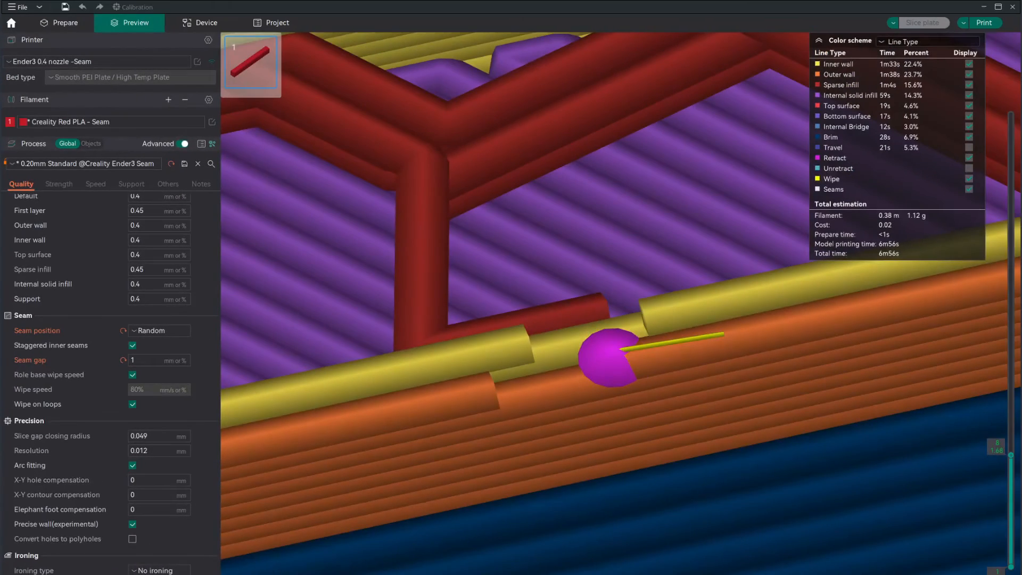
key("Left")
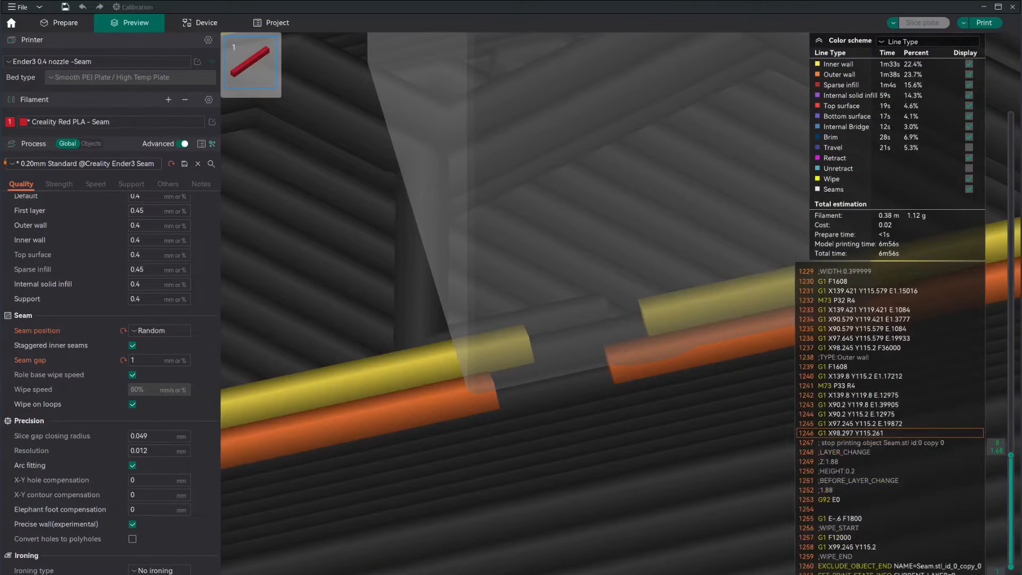
key("Right")
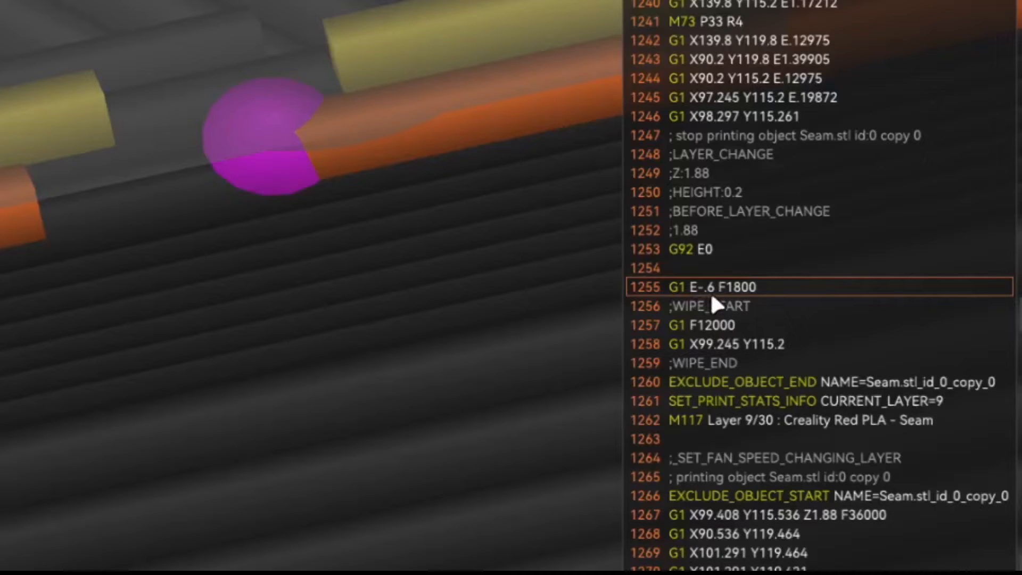
key("Right")
key("Right")
key("Right")
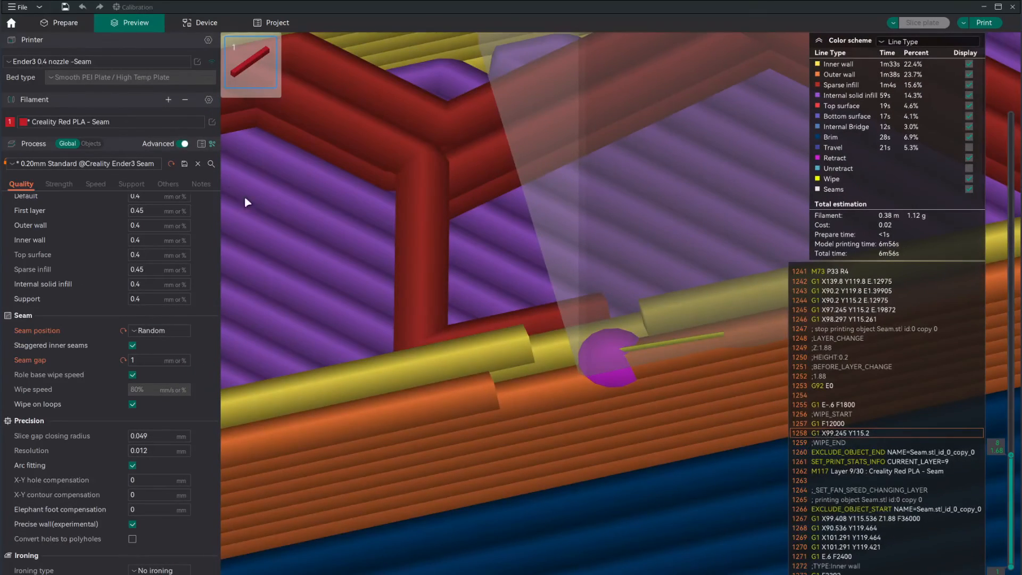
- Set the filament's retract amount before wipe to 50% and re-slice the plate
left_click(212, 122)
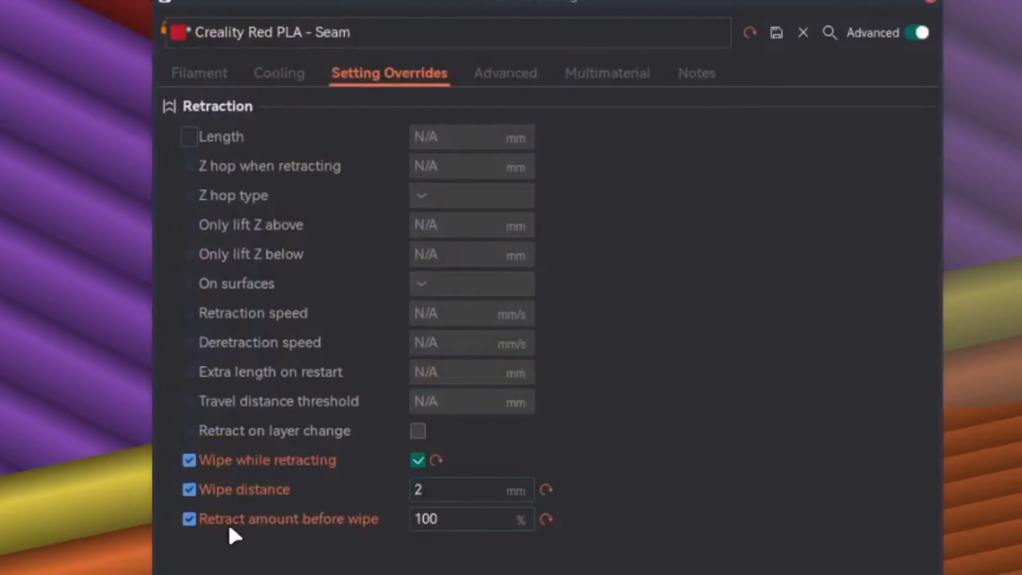
double_click(452, 518)
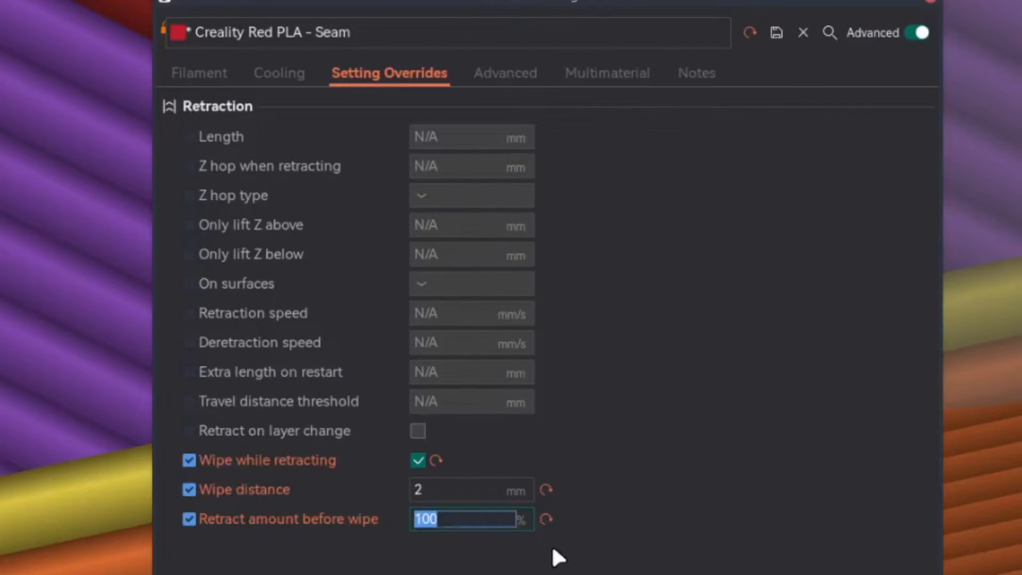
type("50")
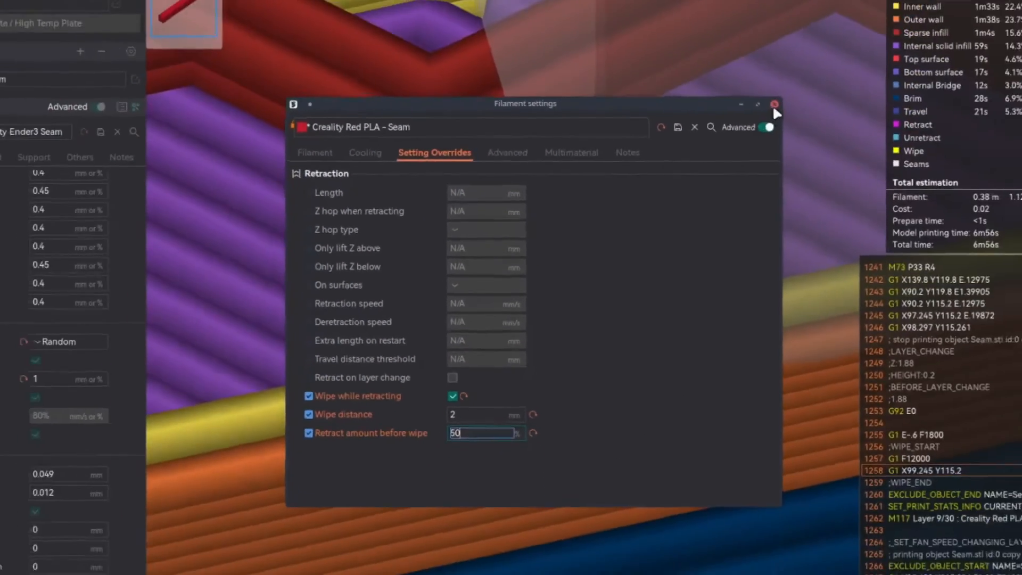
left_click(772, 105)
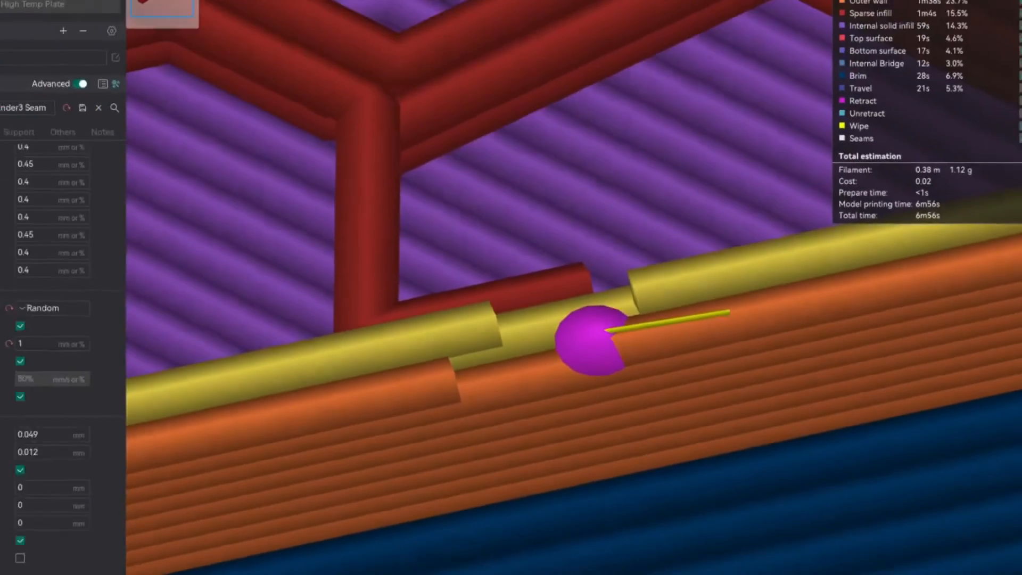
- Examine how retraction is split before and during the wipe in the seam G-code, checking the printer's retraction length and filament overrides
key("Left")
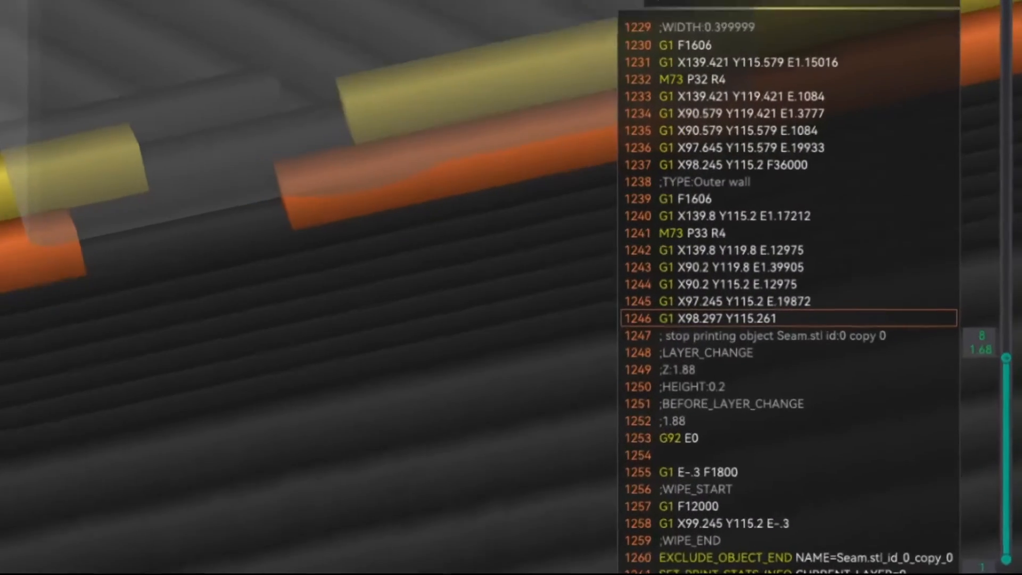
key("Right")
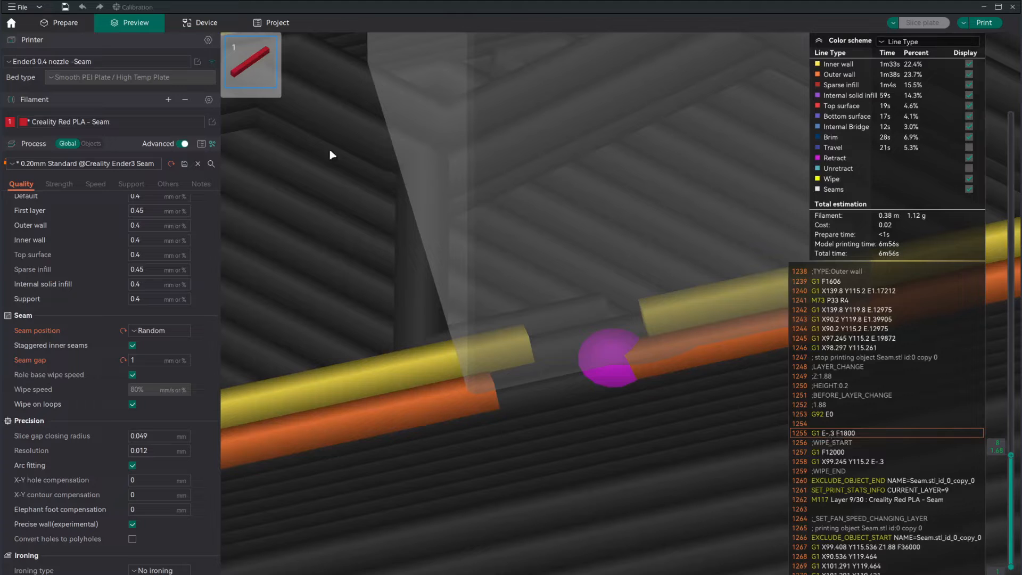
left_click(196, 62)
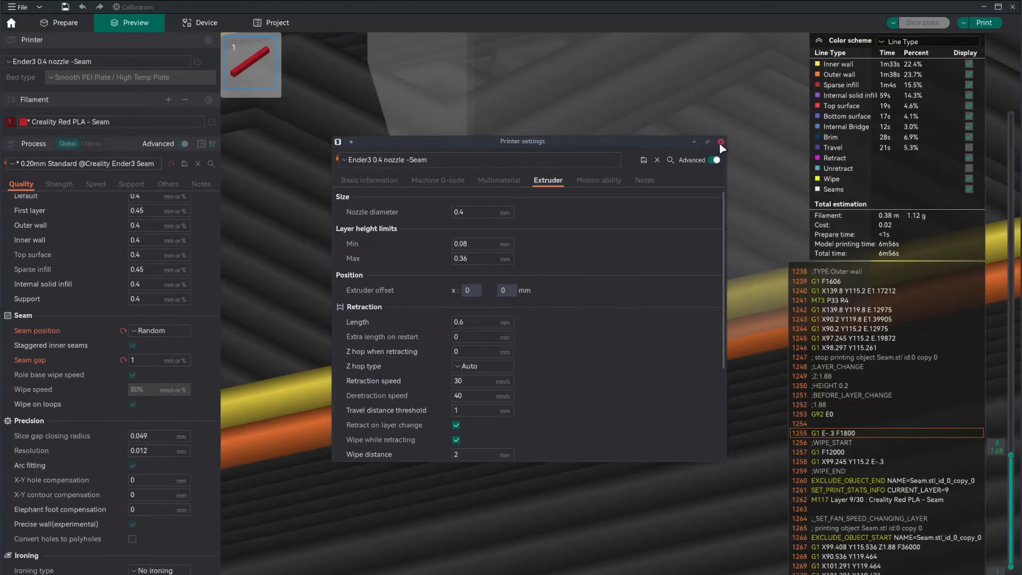
left_click(720, 142)
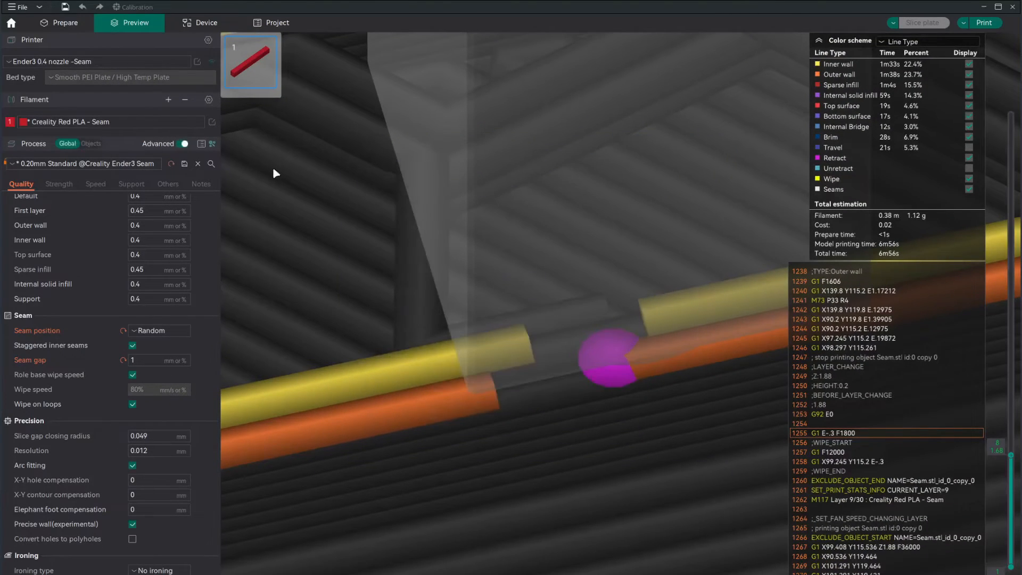
left_click(212, 123)
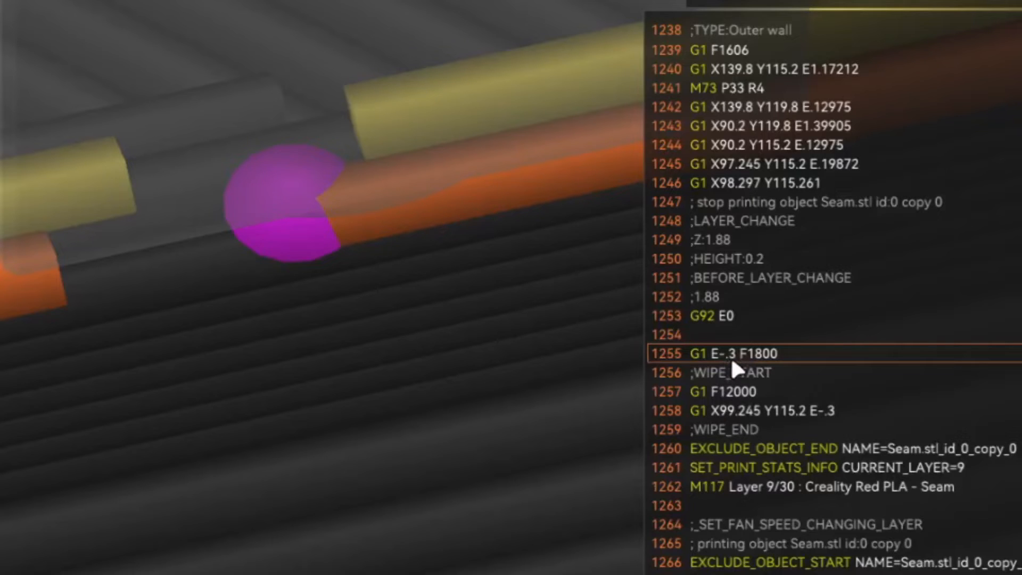
key("Right")
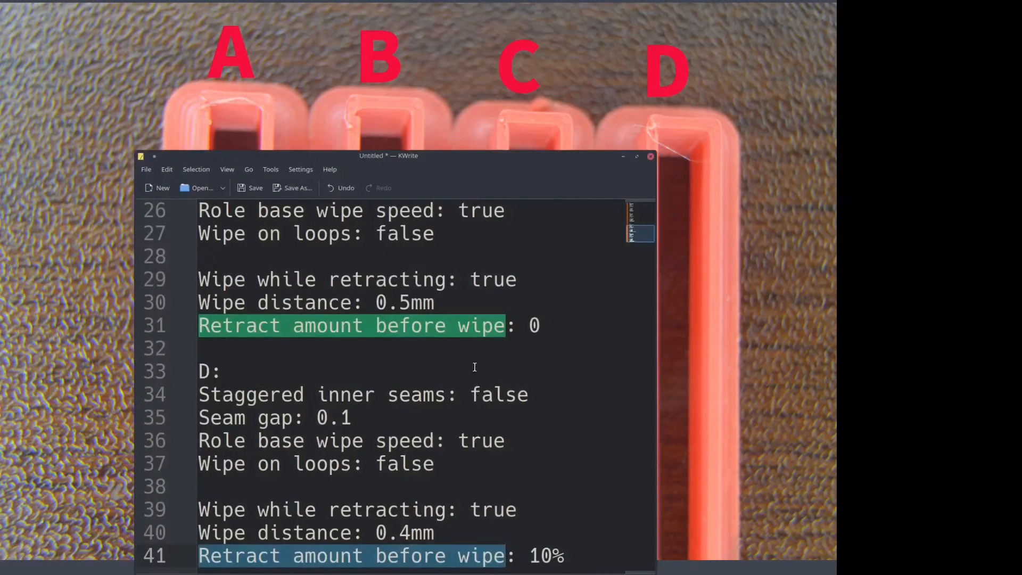
- Switch to the KWrite notes and compare the seam and wipe settings of test prints A through D with the photo
scroll(369, 315, "up", 9)
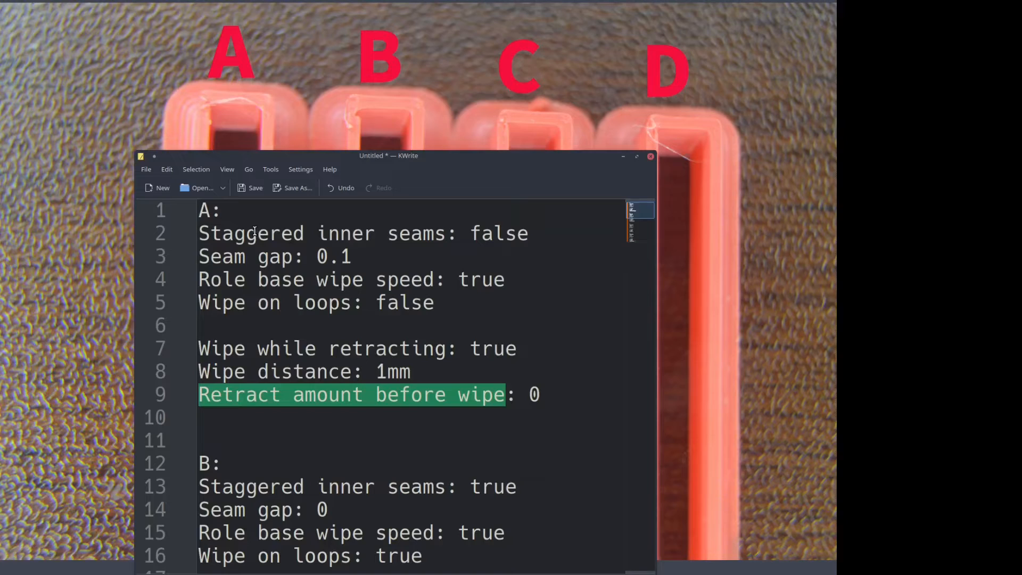
left_click(251, 113)
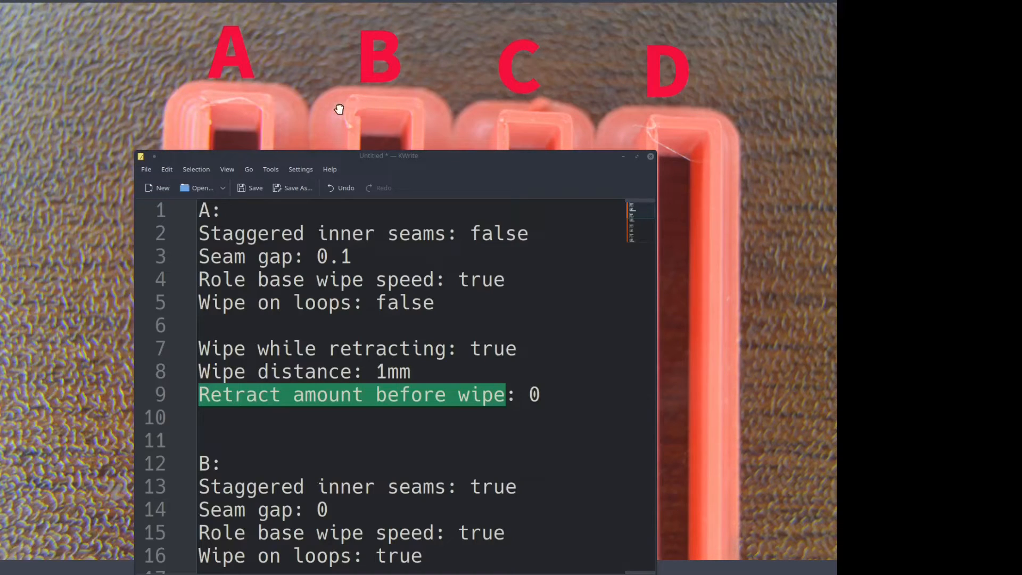
left_click(257, 242)
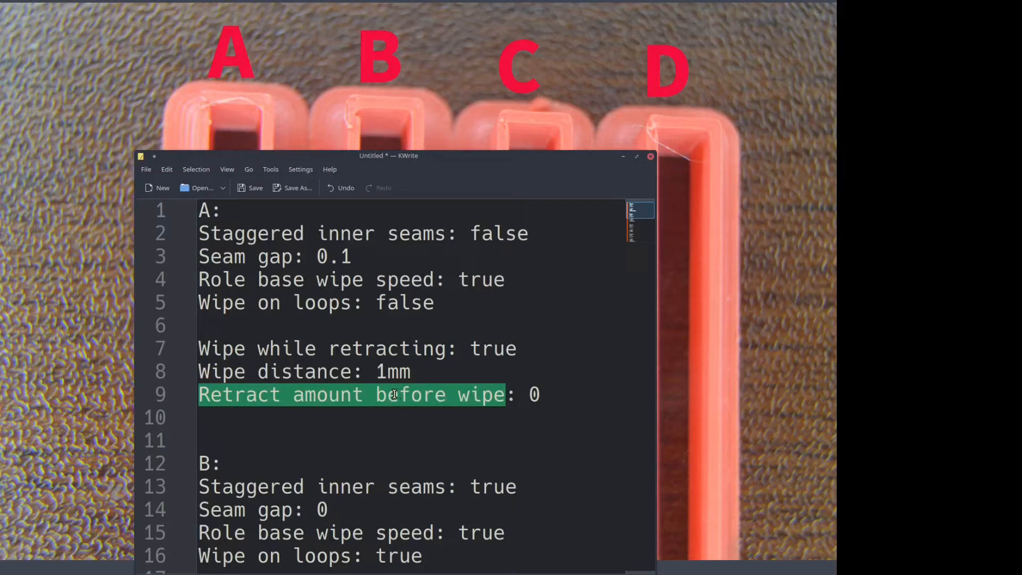
scroll(392, 394, "down", 2)
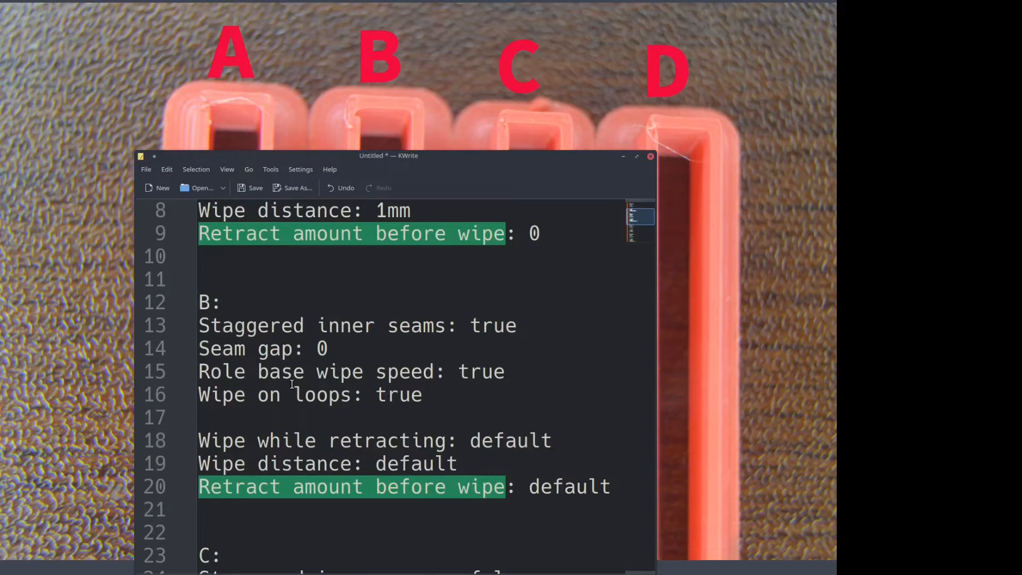
scroll(277, 383, "down", 1)
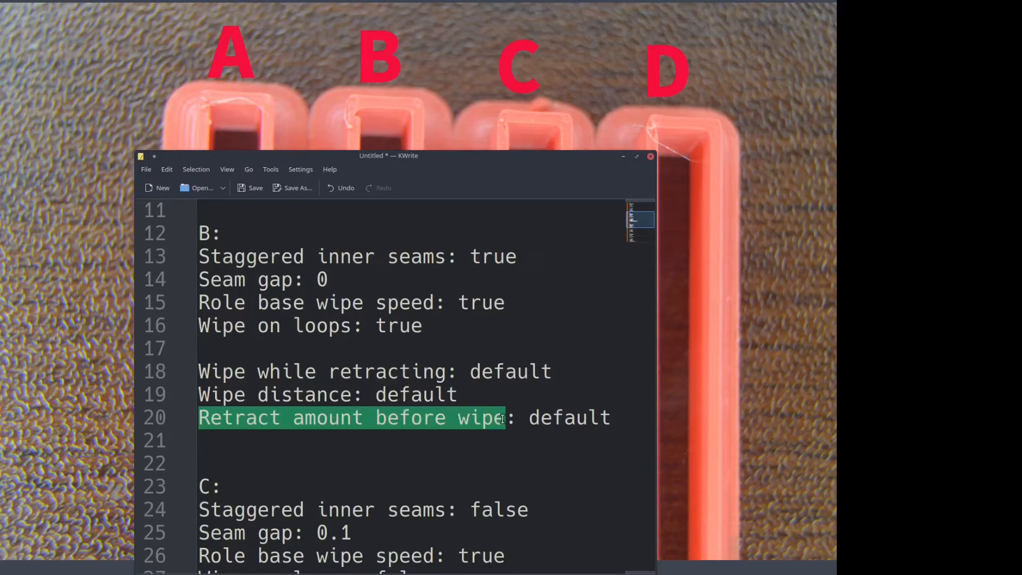
scroll(496, 419, "down", 2)
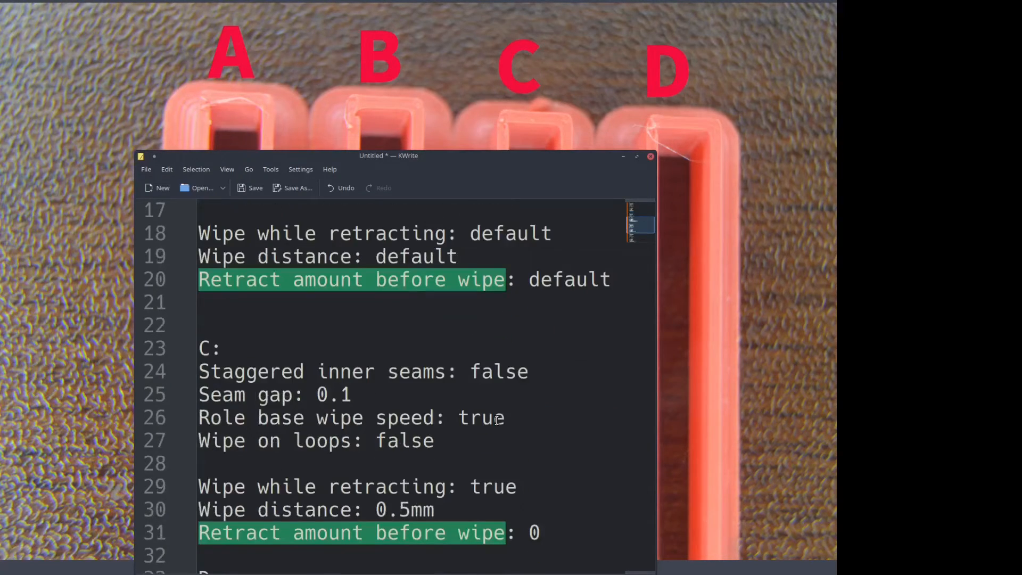
scroll(485, 419, "down", 1)
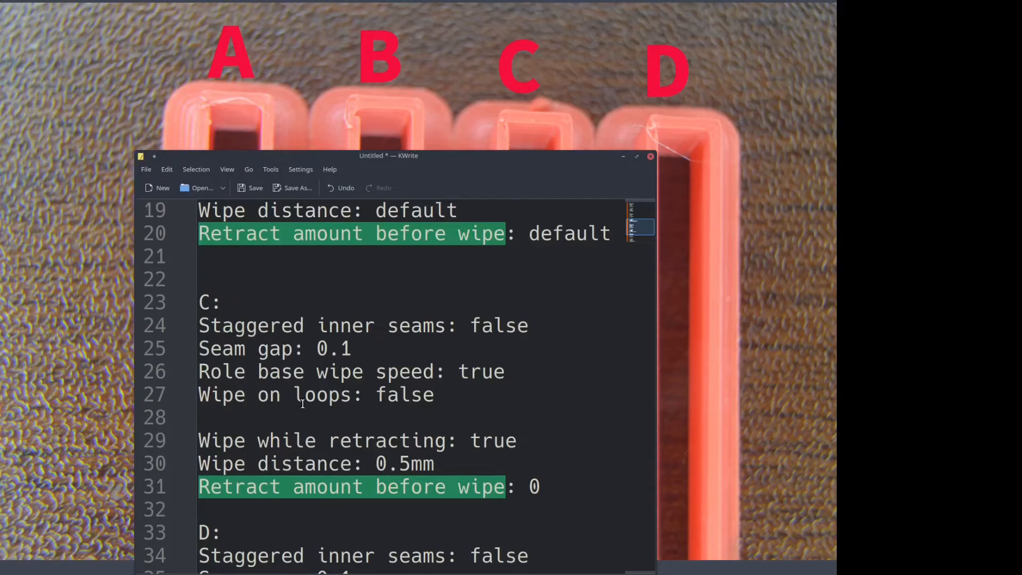
scroll(302, 403, "down", 1)
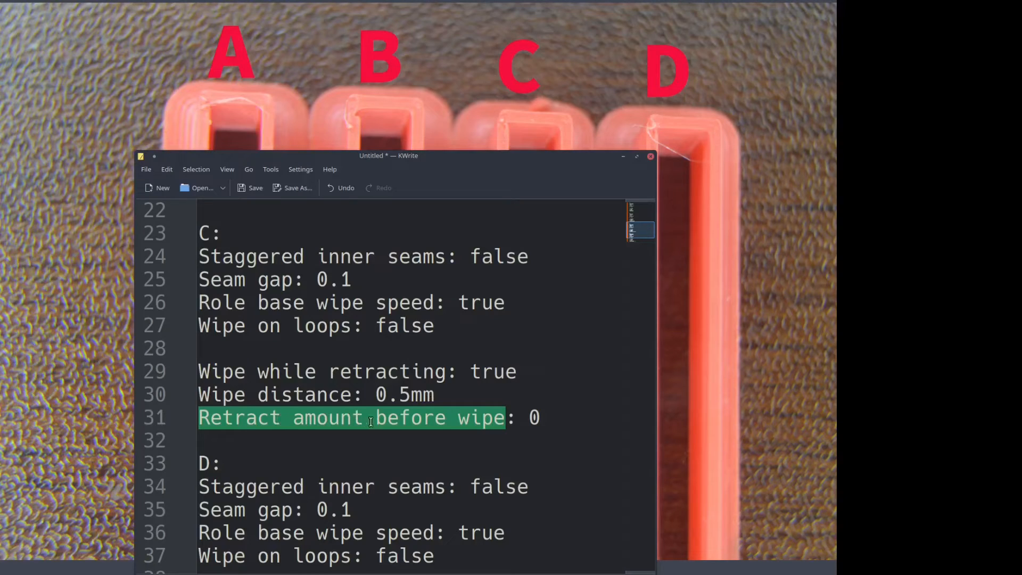
scroll(480, 410, "down", 2)
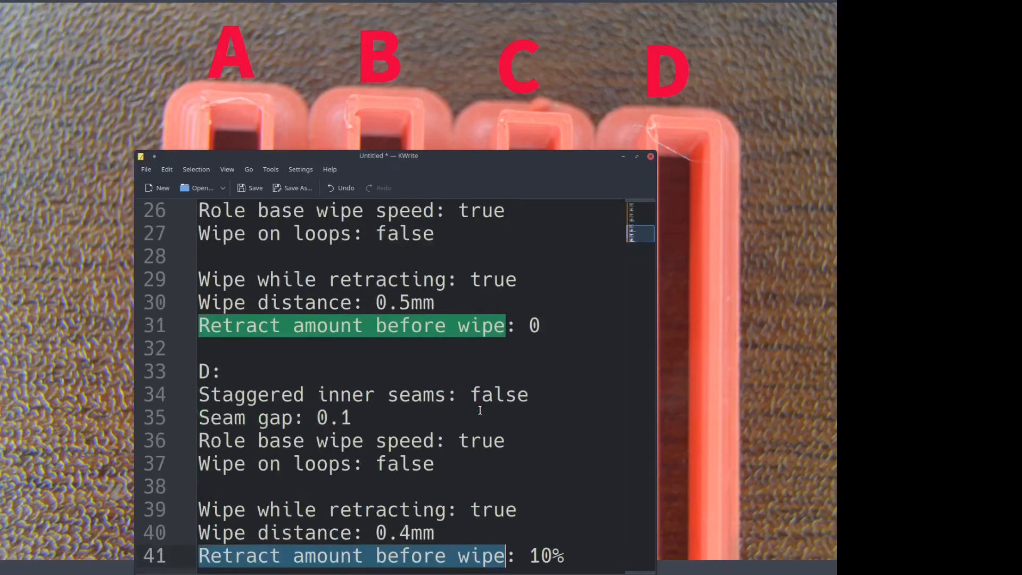